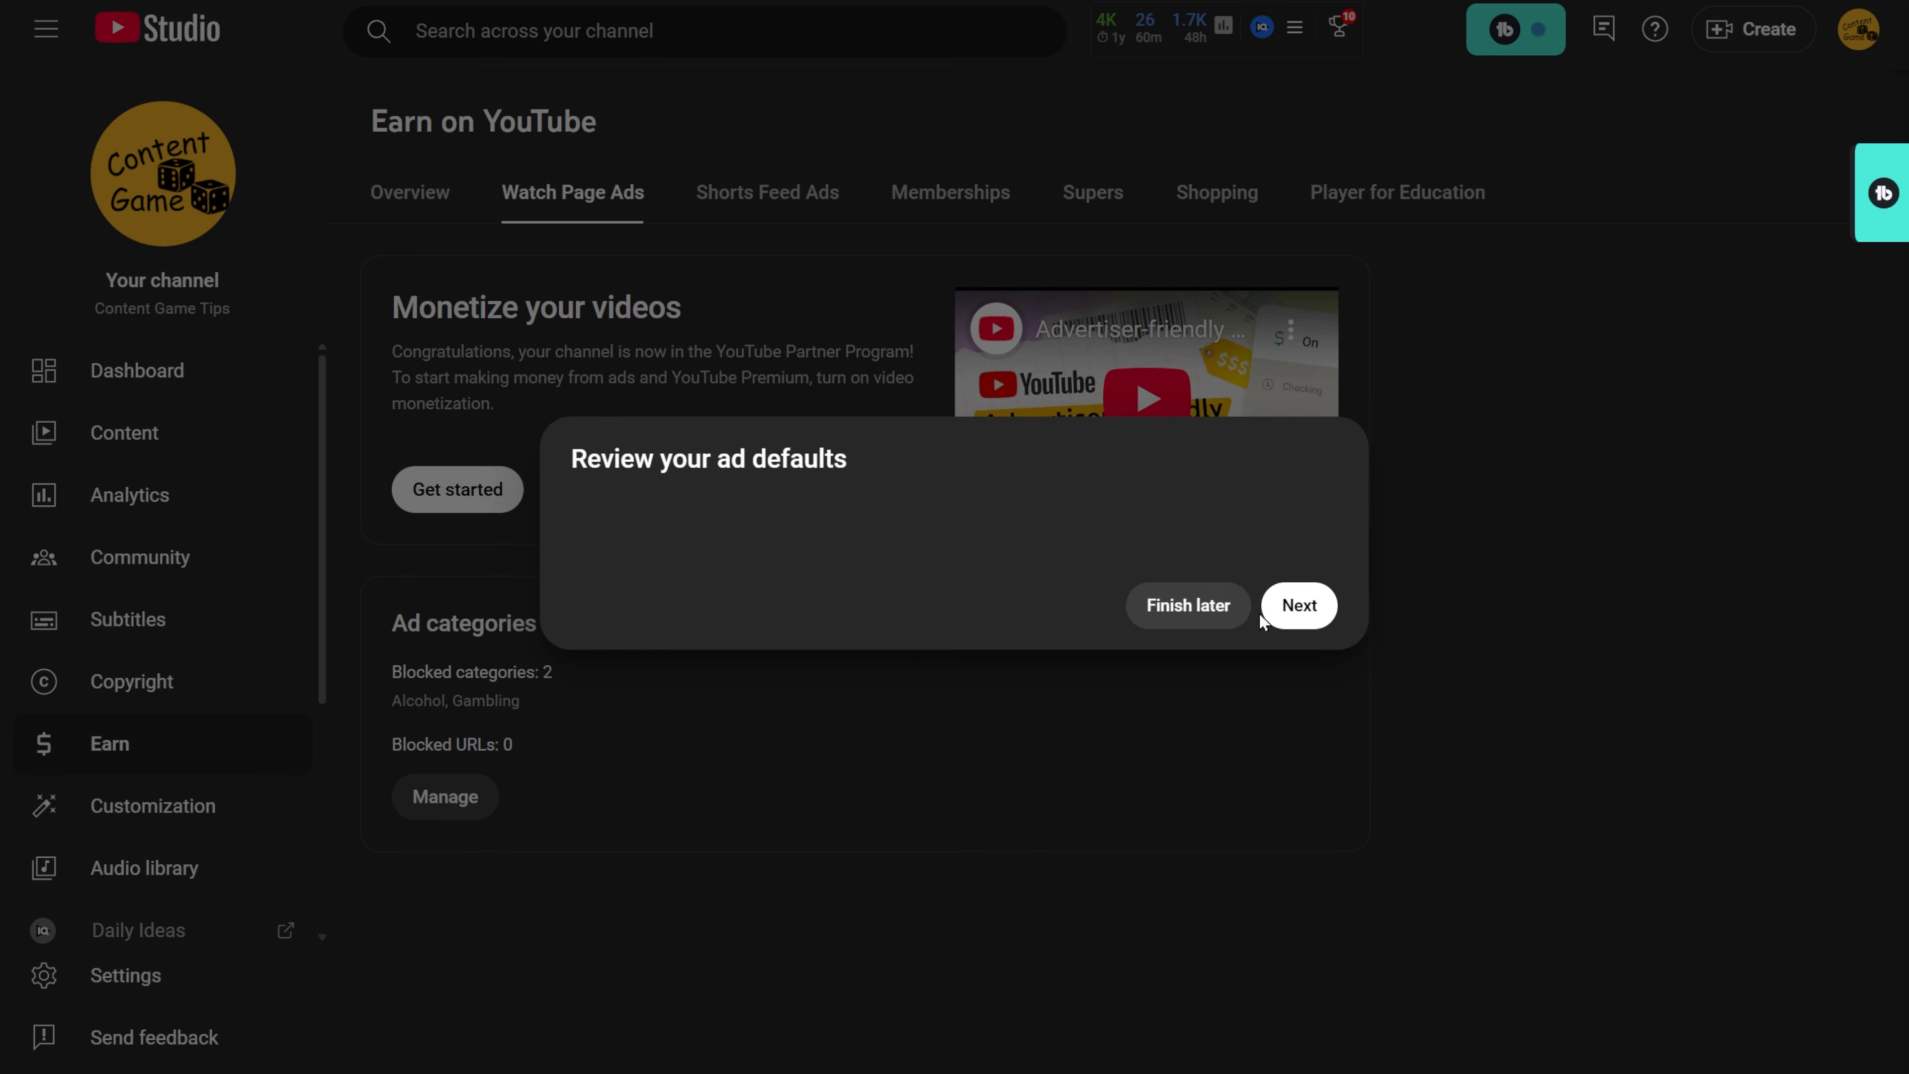
- Accept the ad defaults and turn on Watch Page ads for all existing videos
left_click(1293, 618)
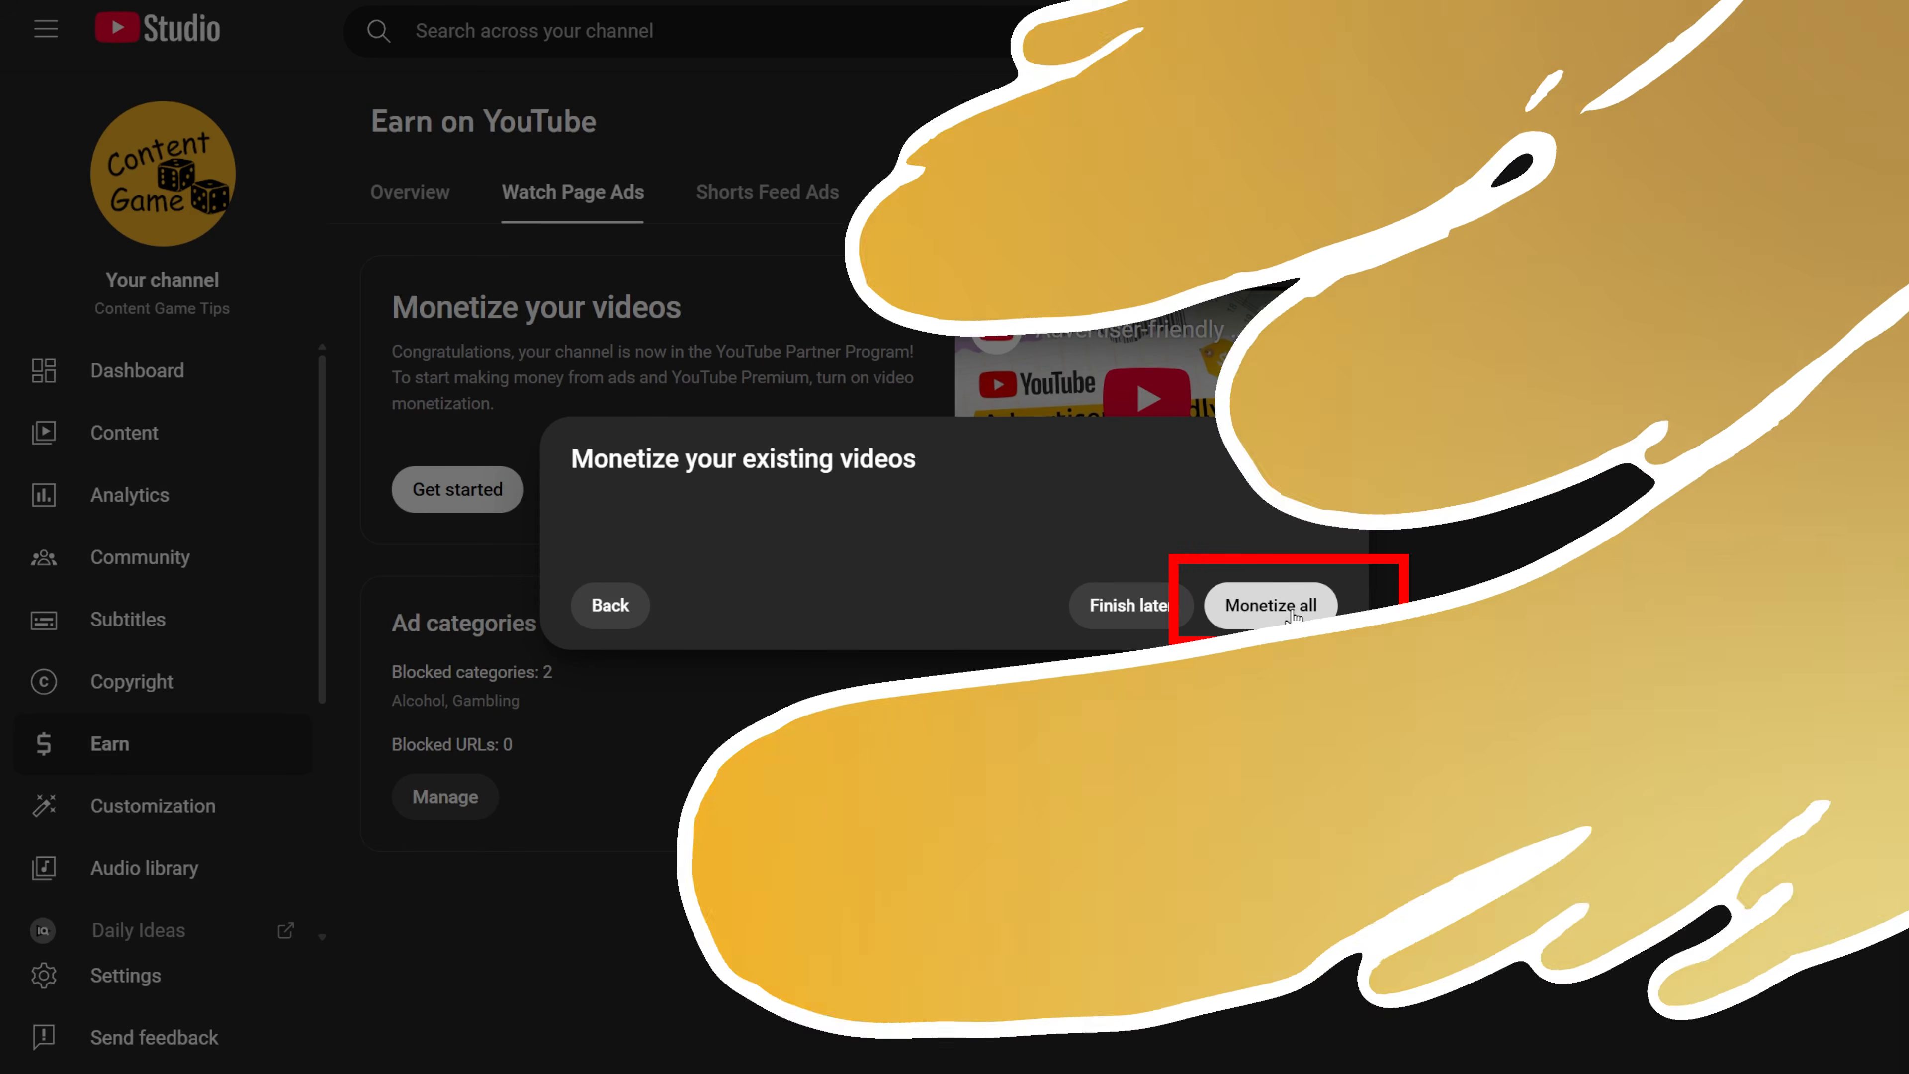
left_click(1293, 618)
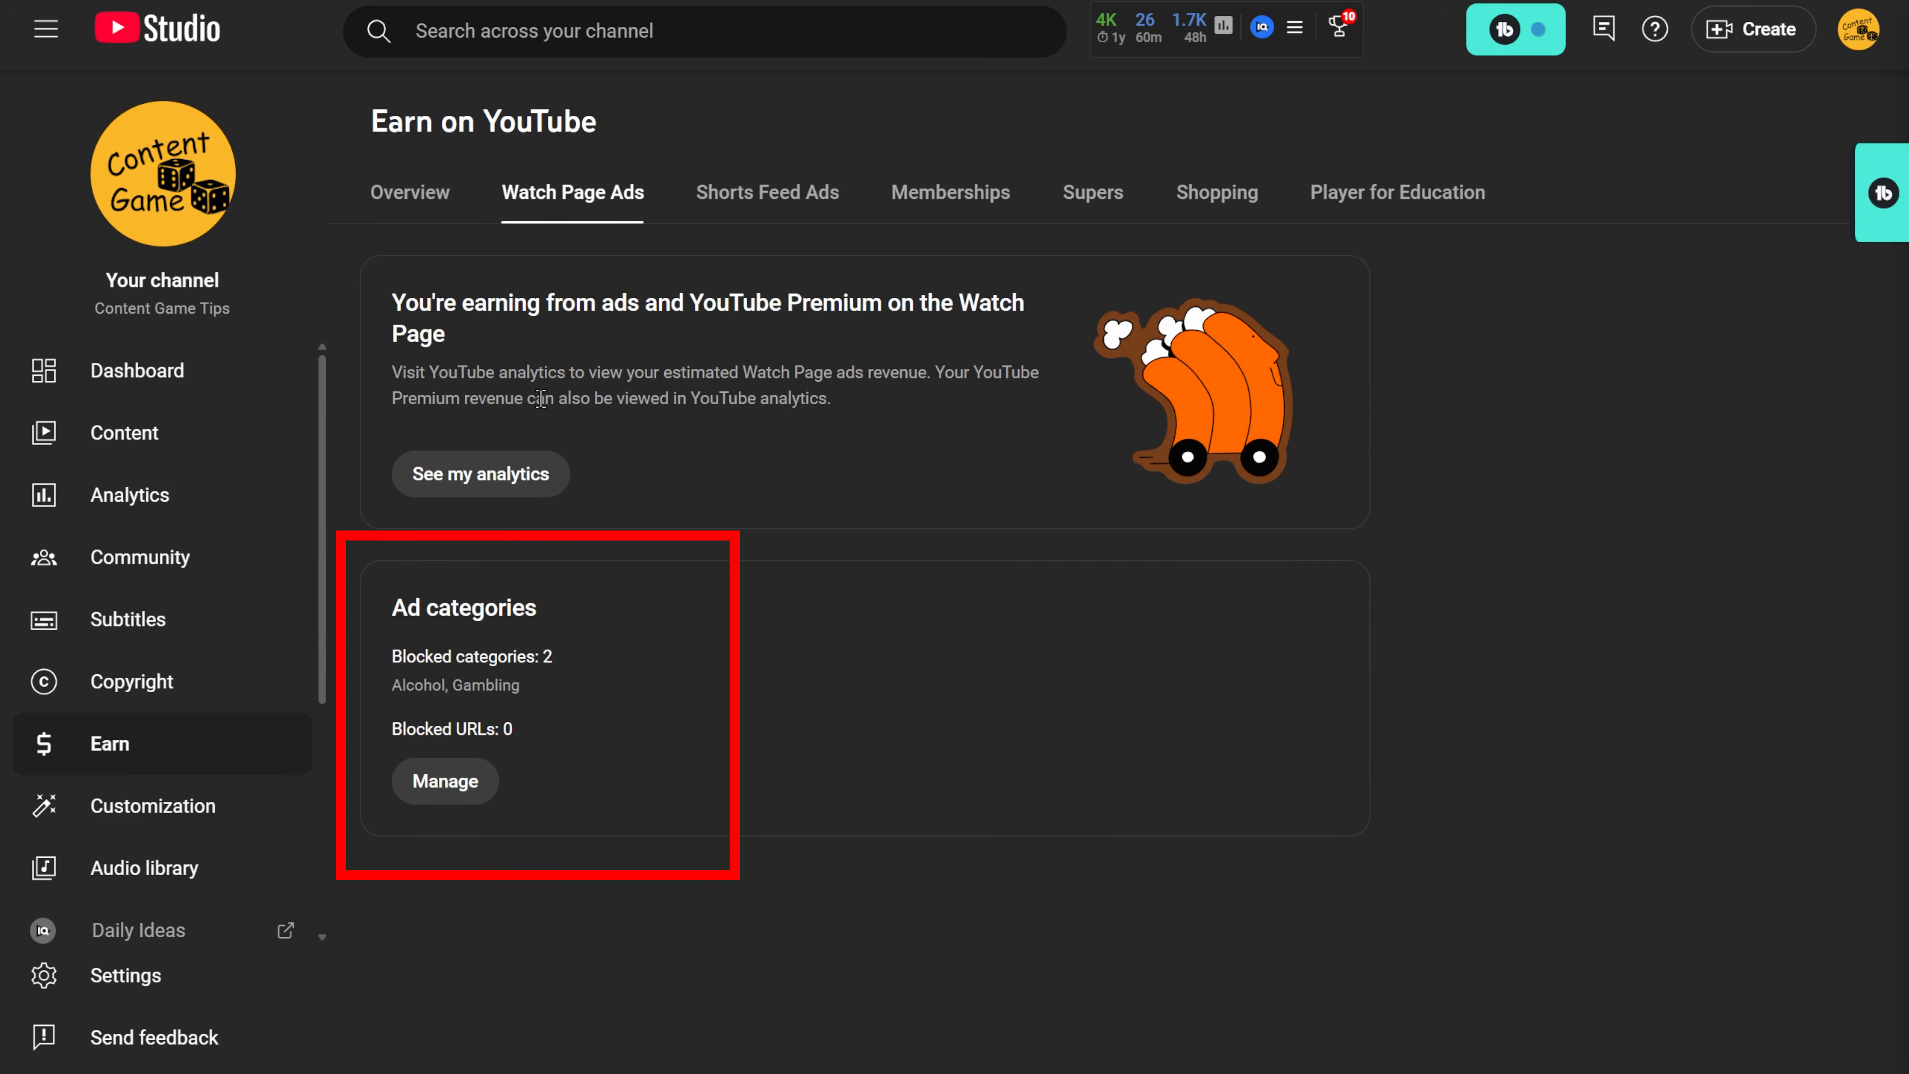
- Open the sensitive categories in the channel's ad category settings
left_click(449, 782)
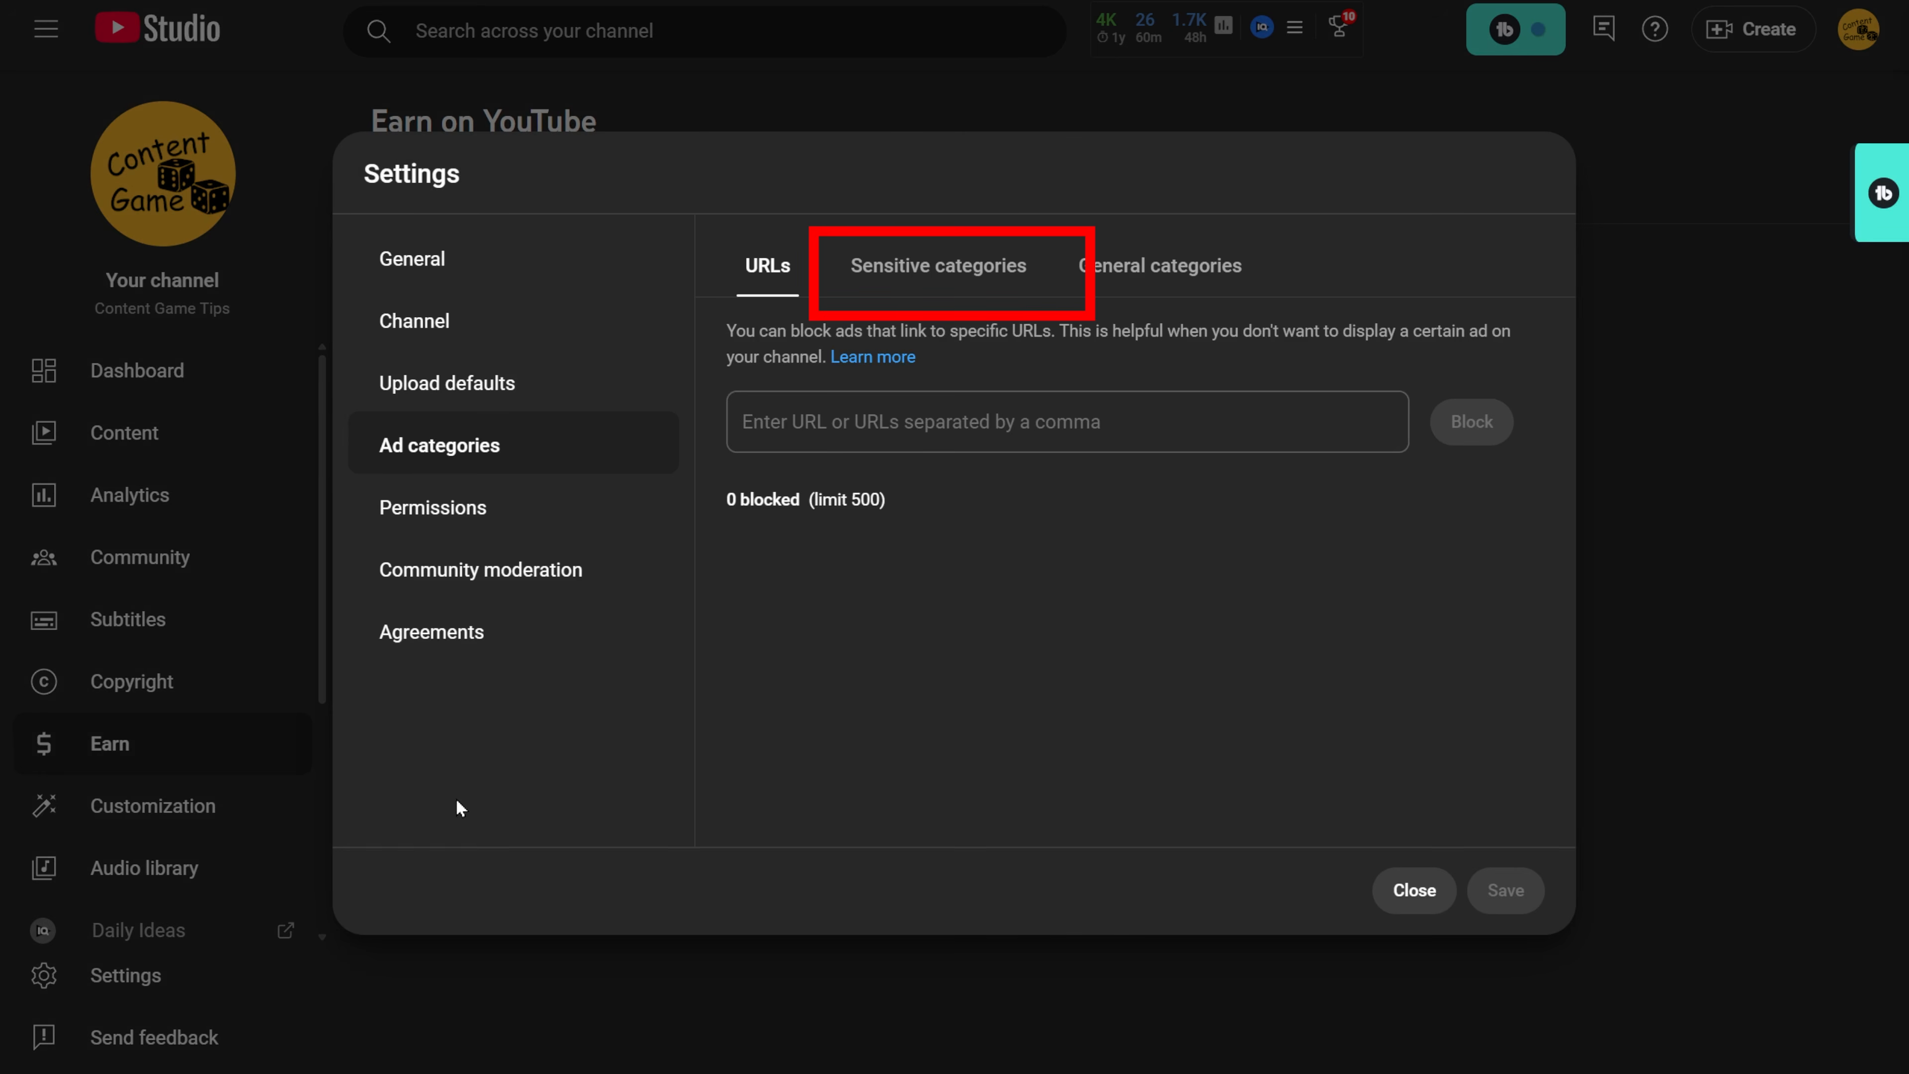
left_click(938, 266)
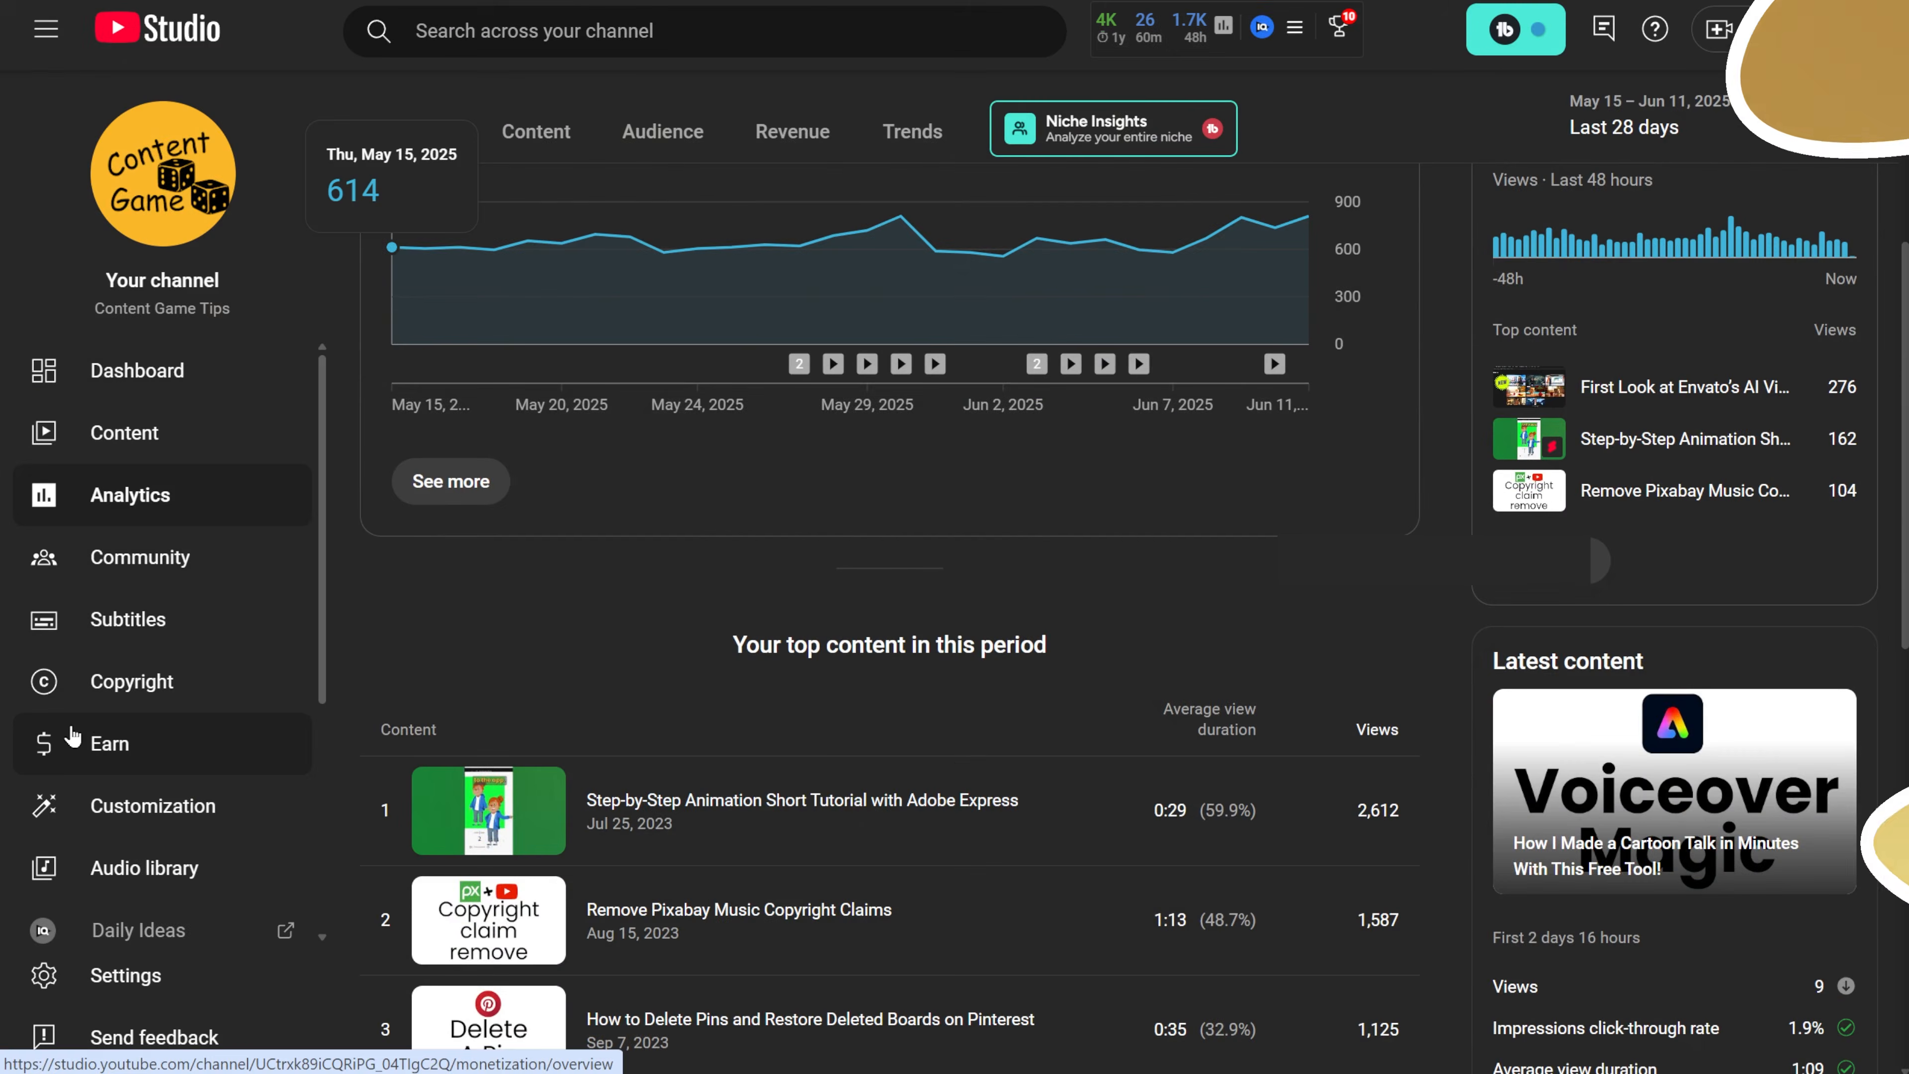
- Turn on Shorts Feed Ads for the channel and accept the Shorts Feed terms
left_click(72, 736)
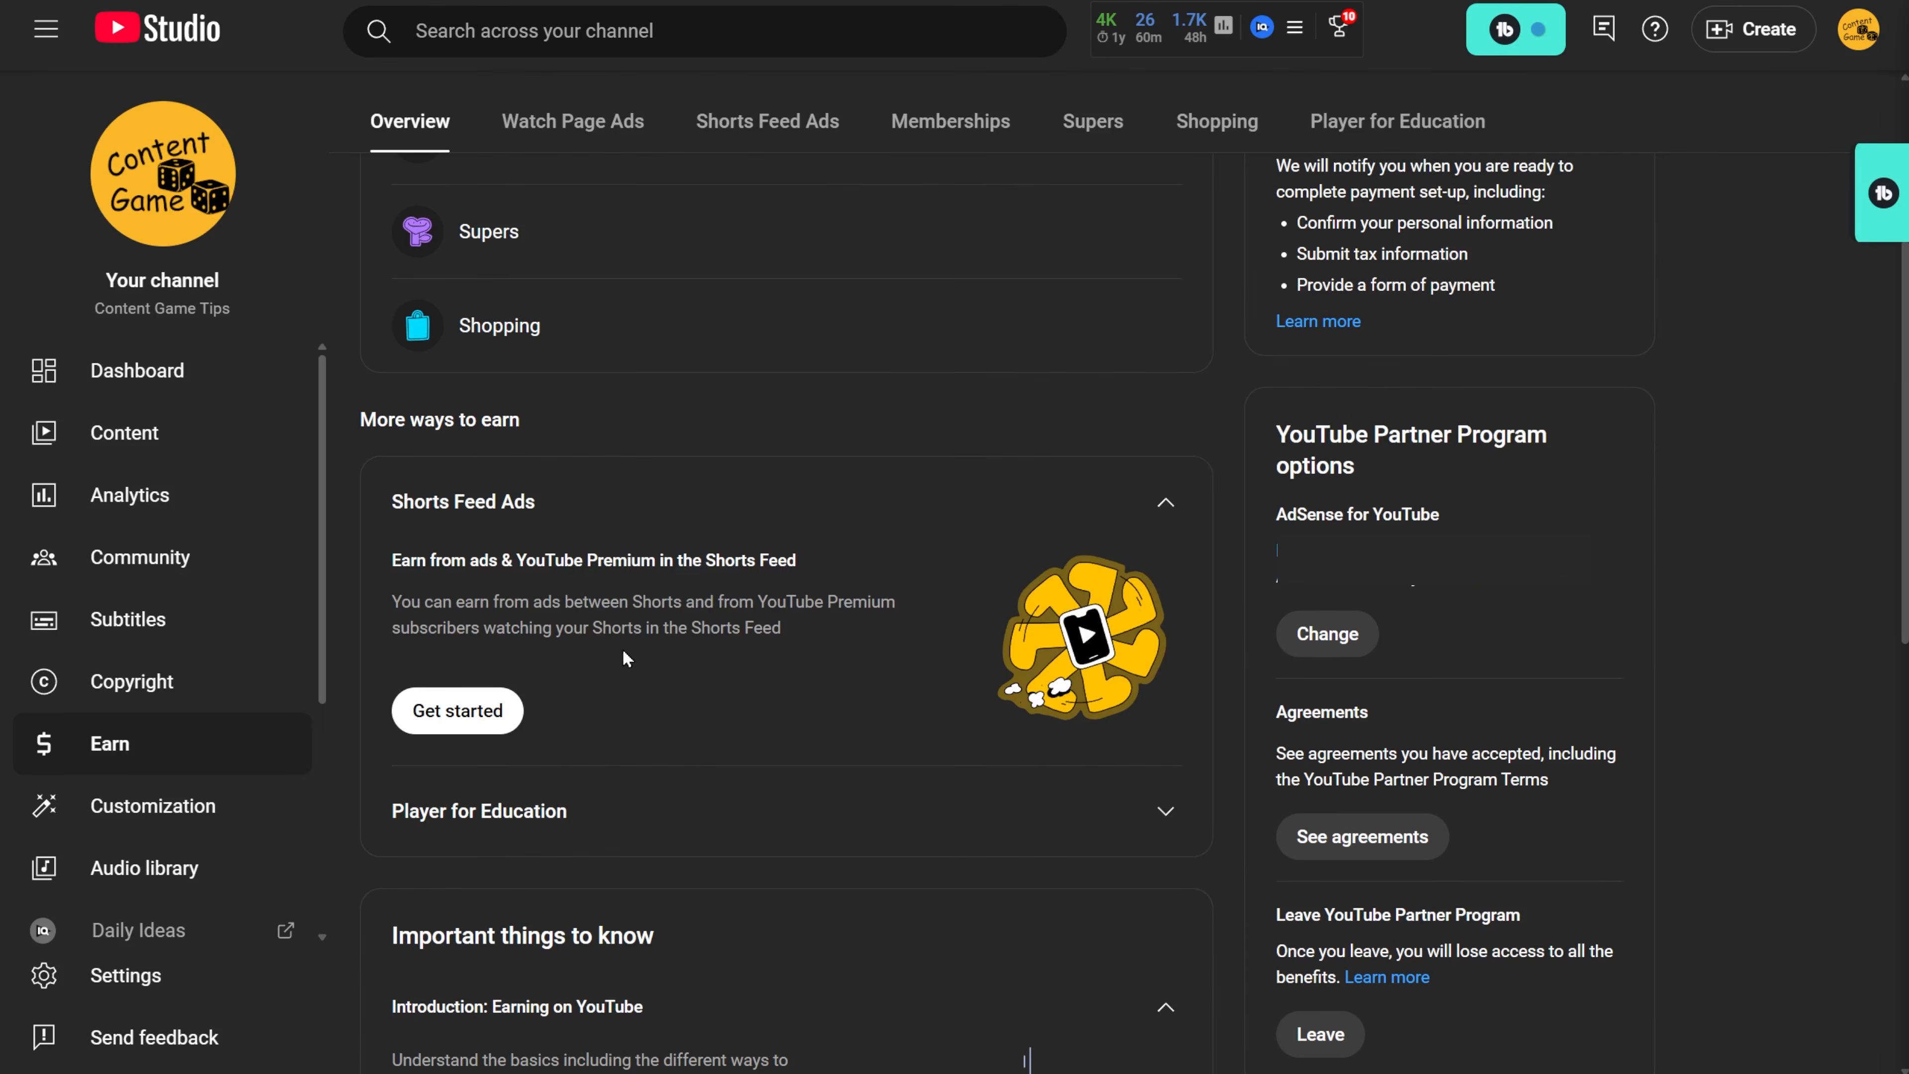
left_click(471, 719)
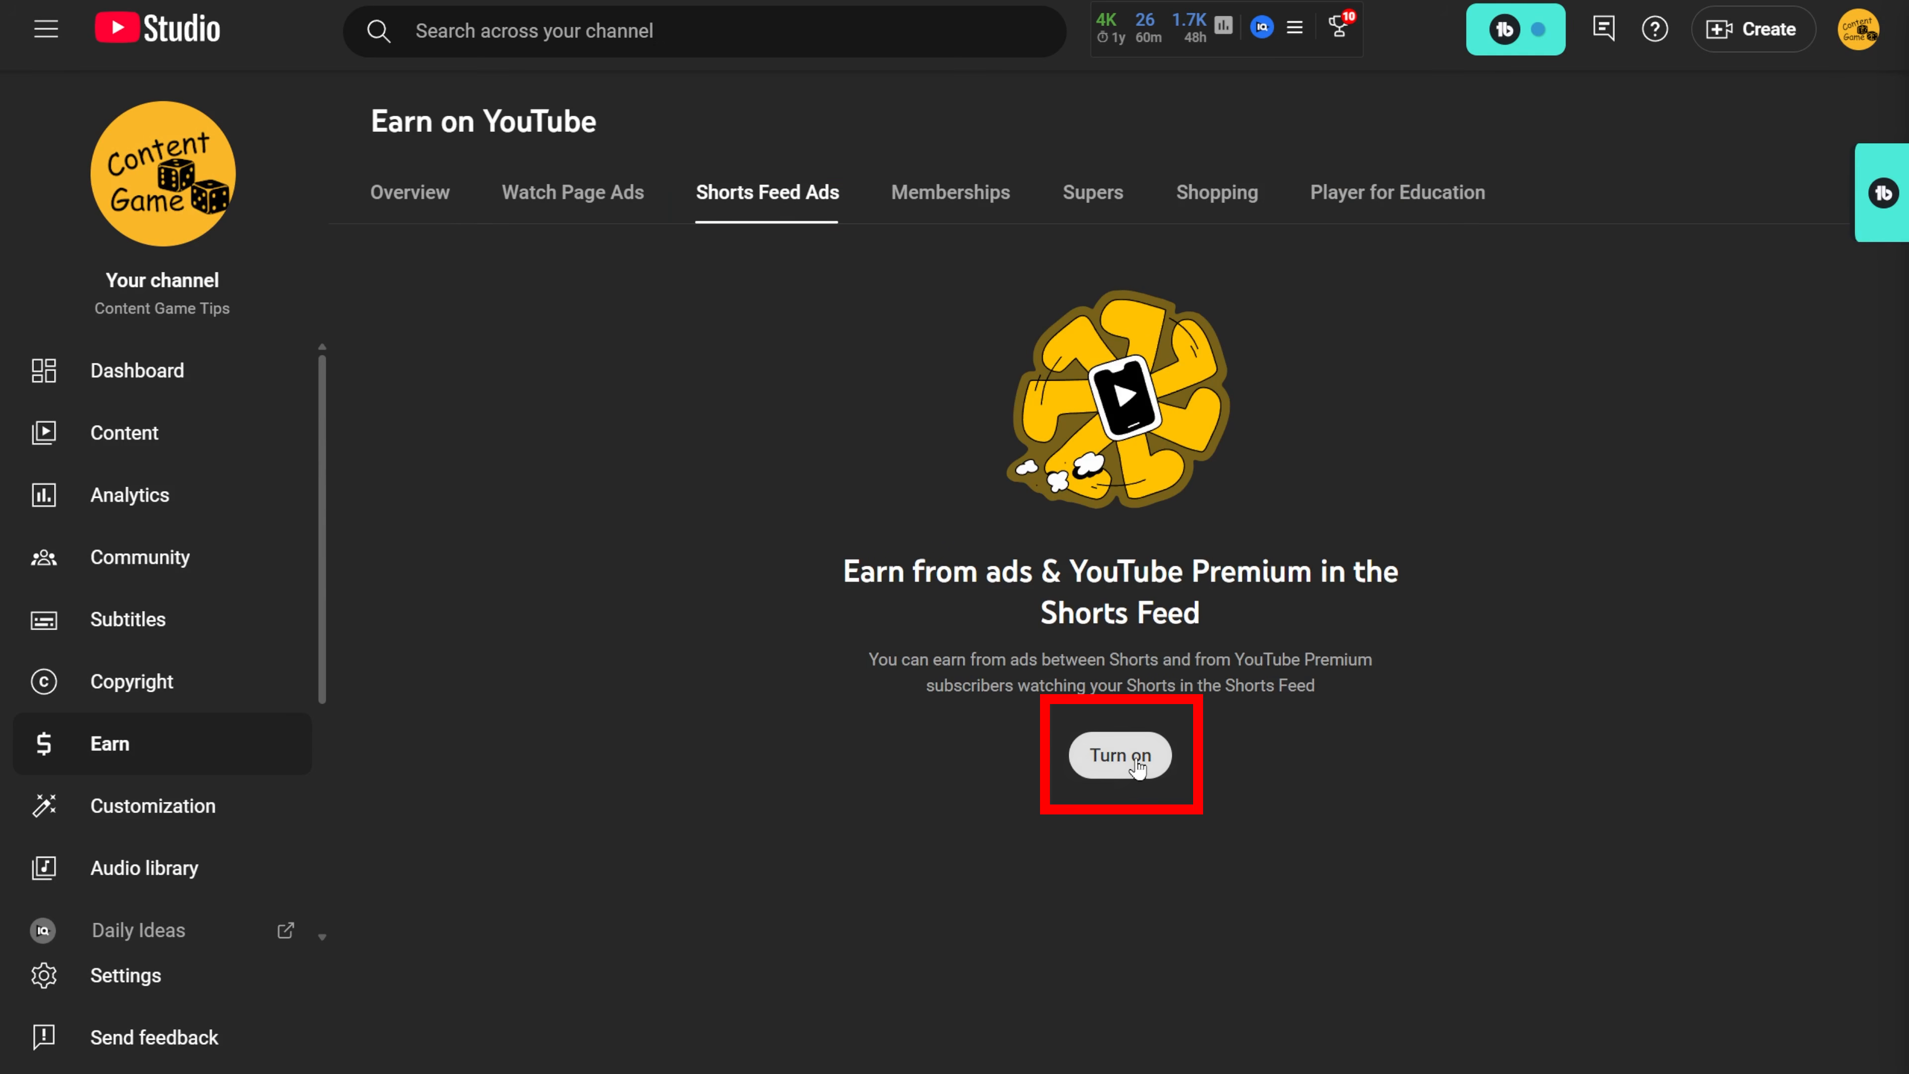
left_click(1137, 763)
scroll(1053, 677, "down", 15)
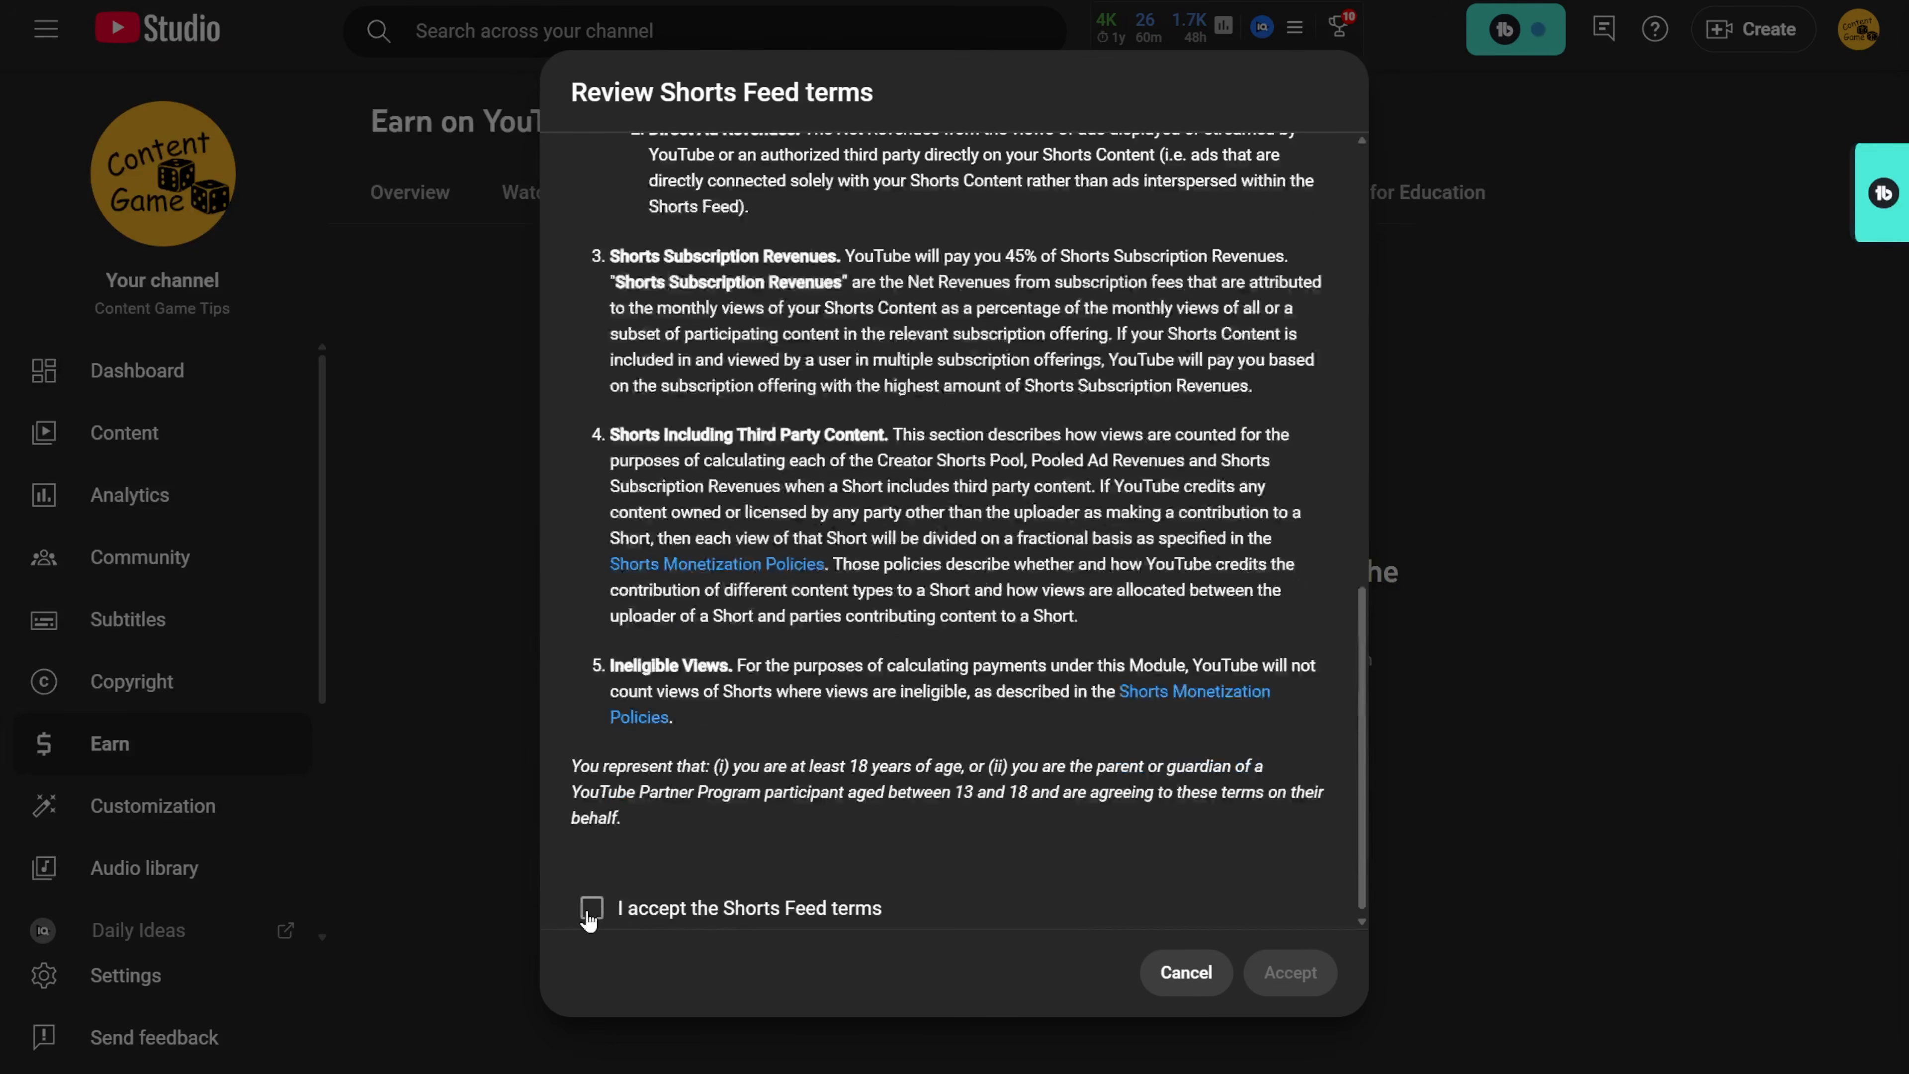
left_click(591, 907)
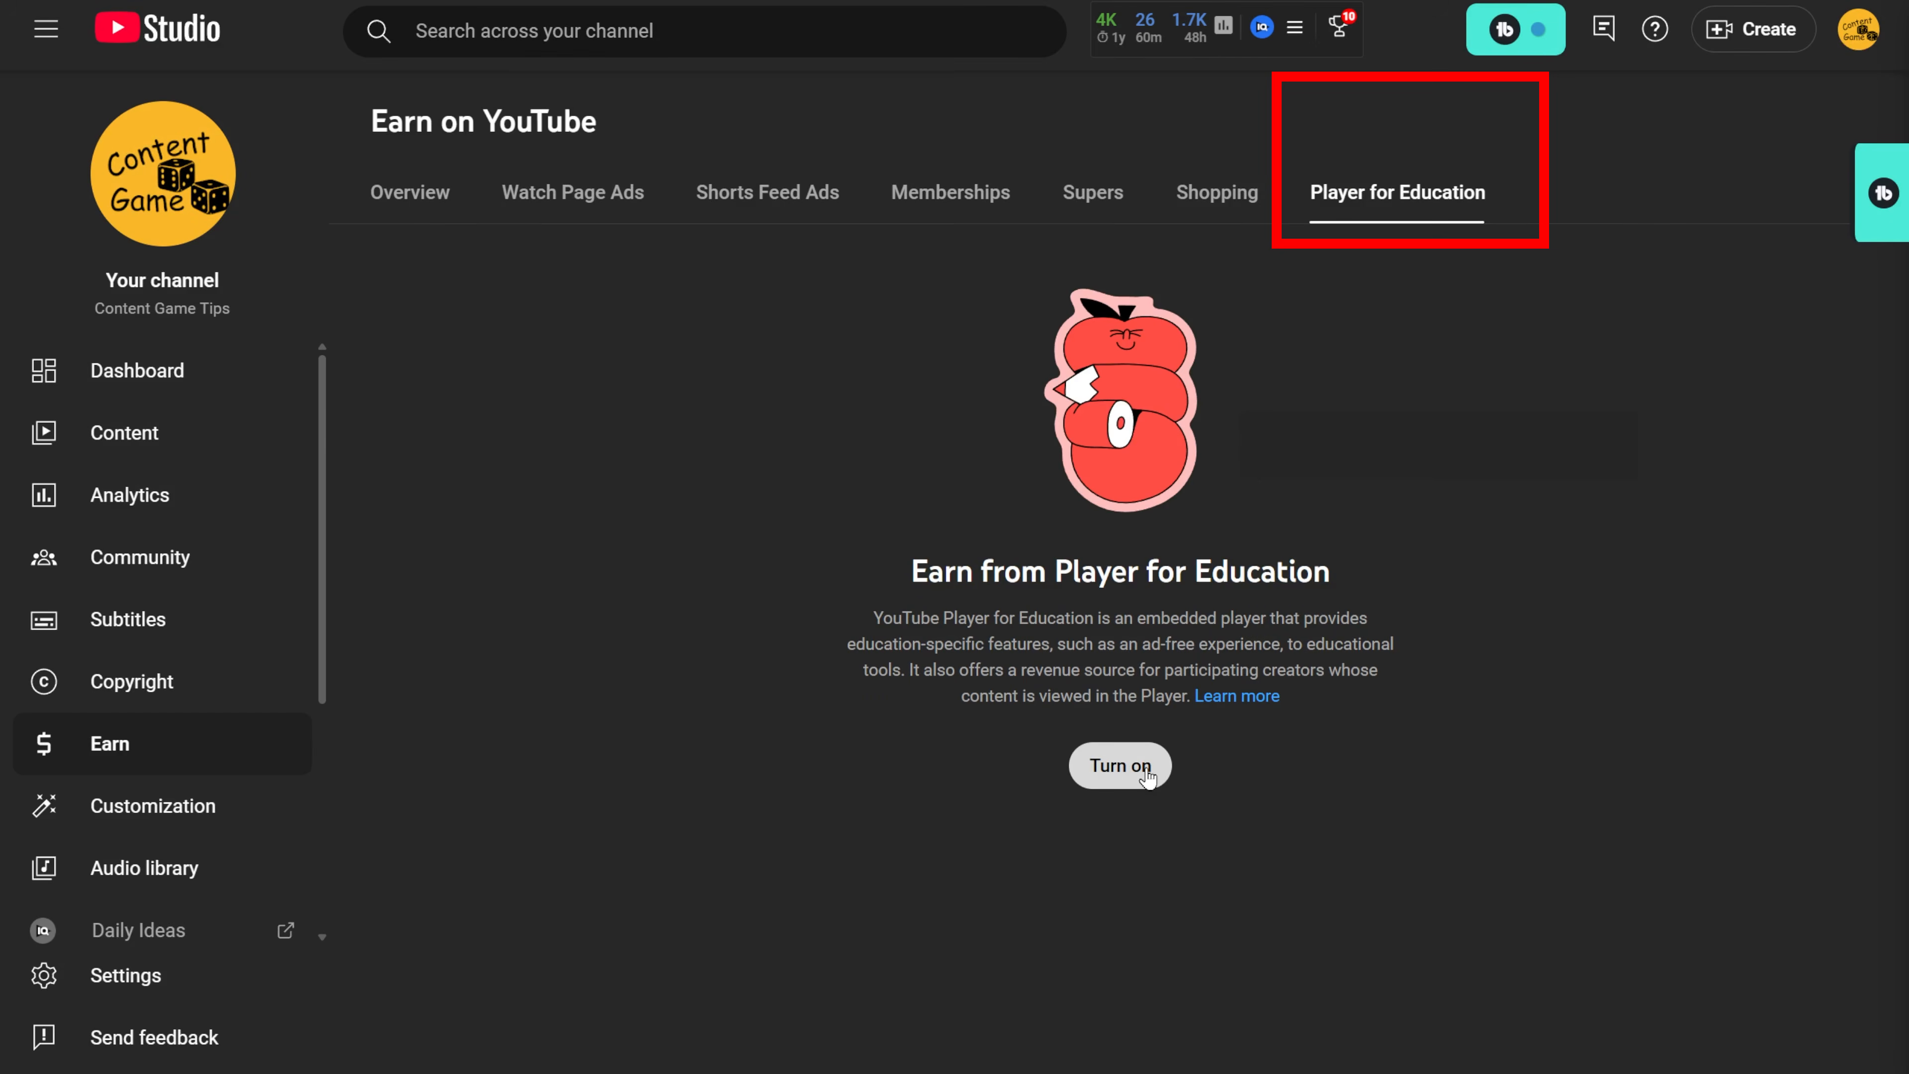
- Turn on earning from Player for Education and accept its agreement
left_click(1147, 775)
scroll(821, 773, "down", 10)
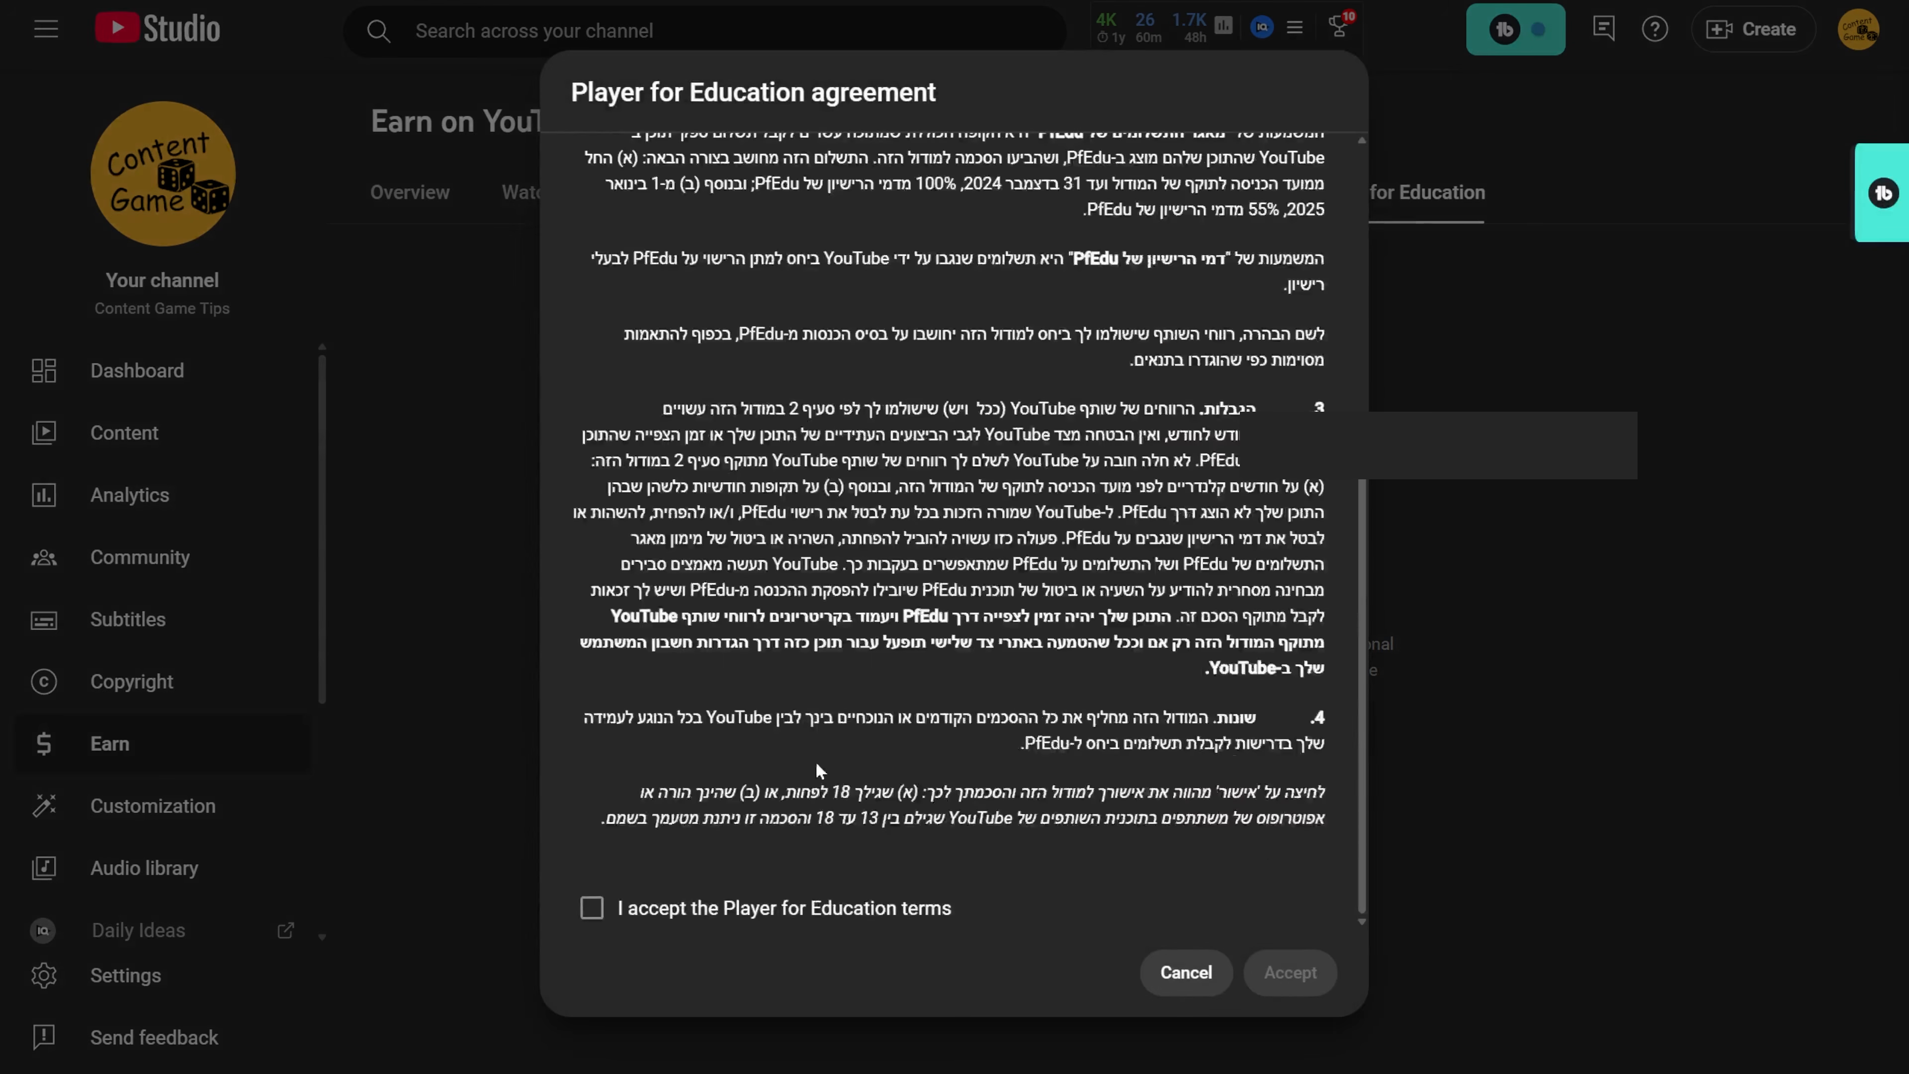
left_click(647, 906)
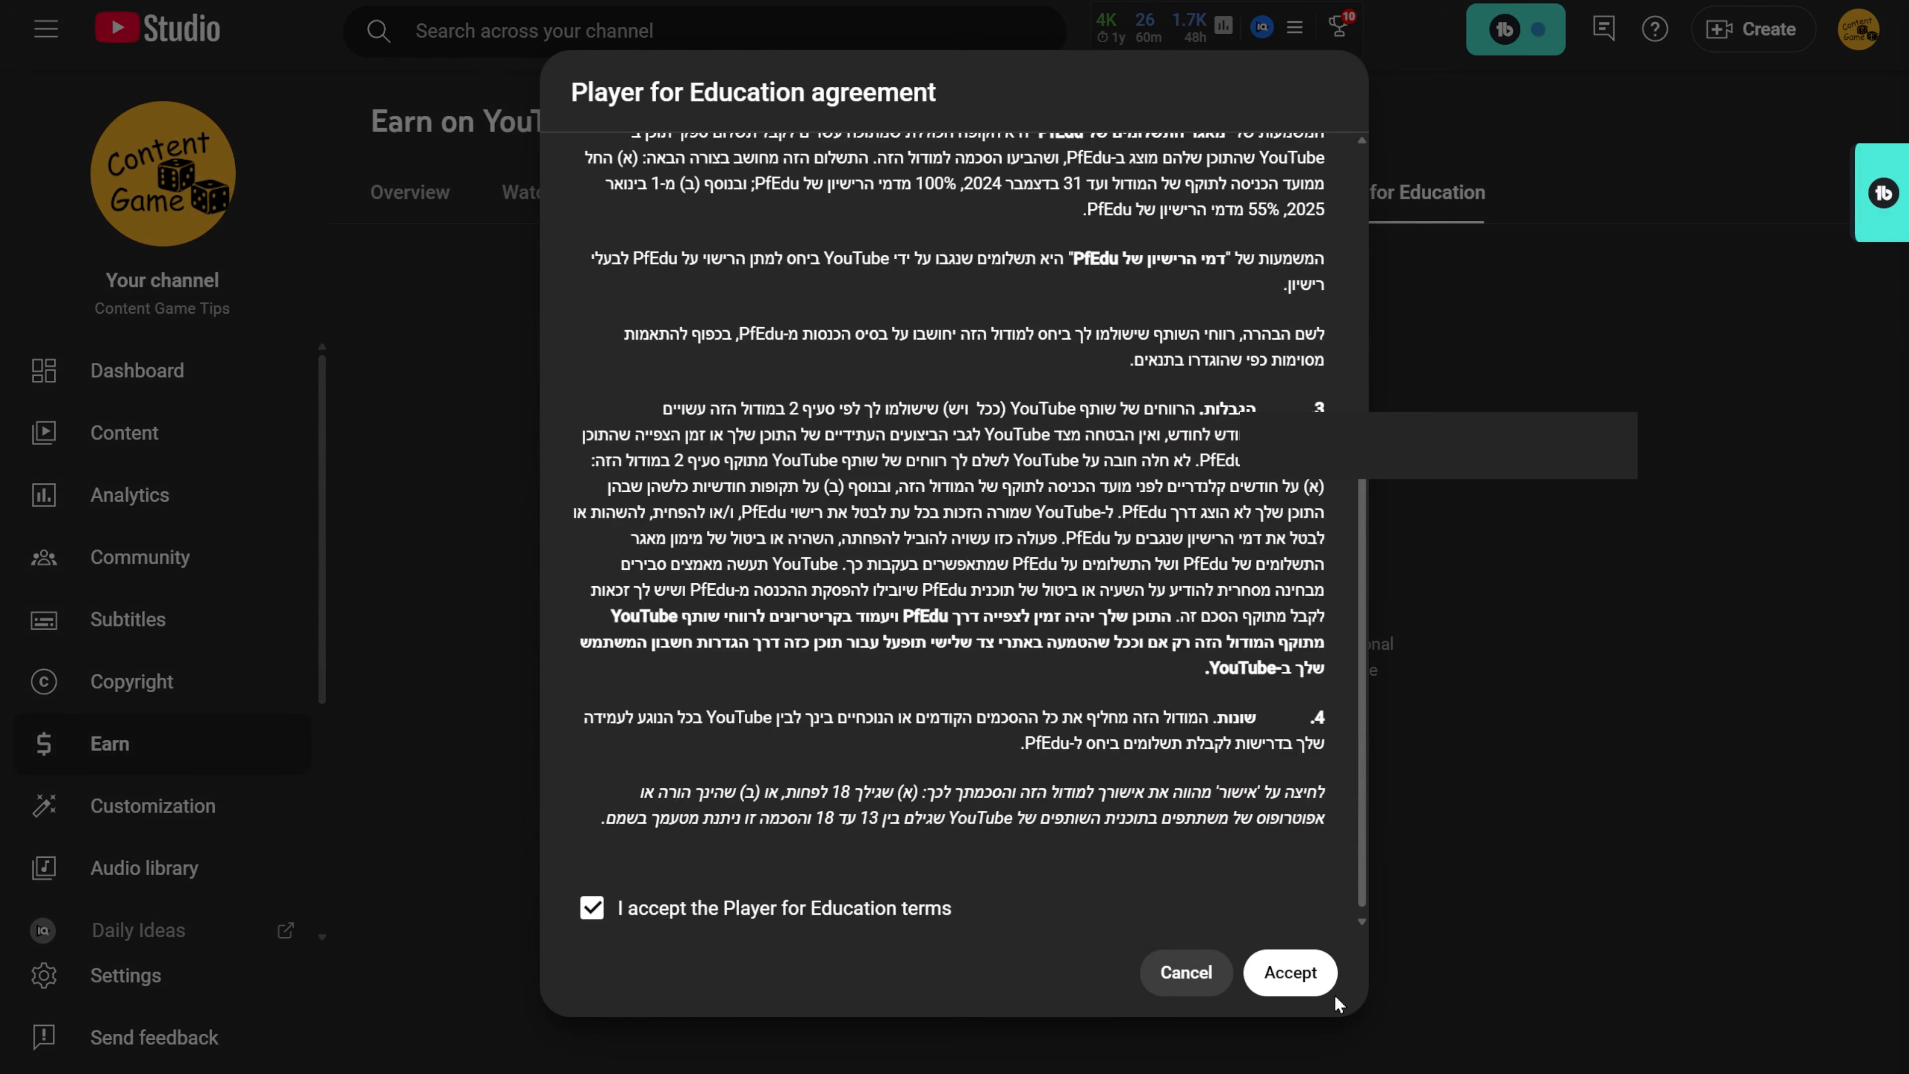
left_click(1289, 972)
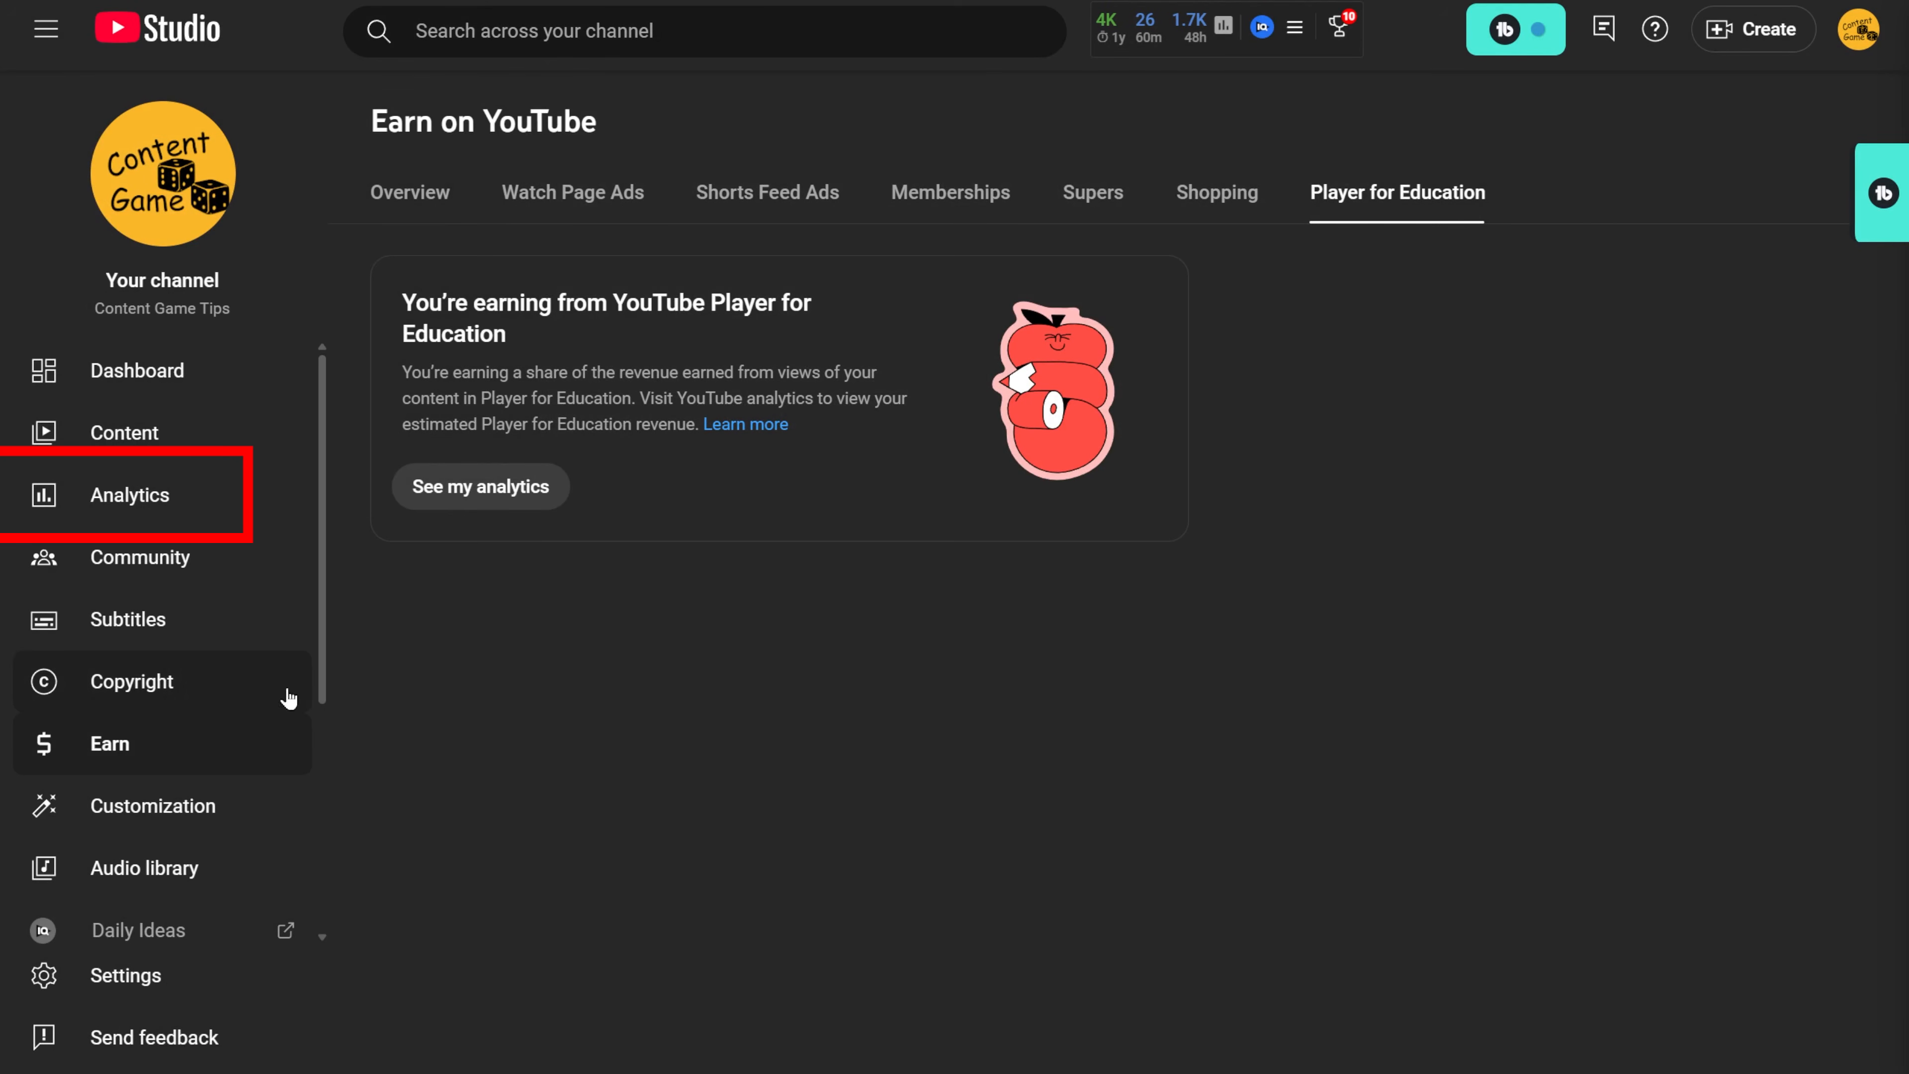
left_click(145, 731)
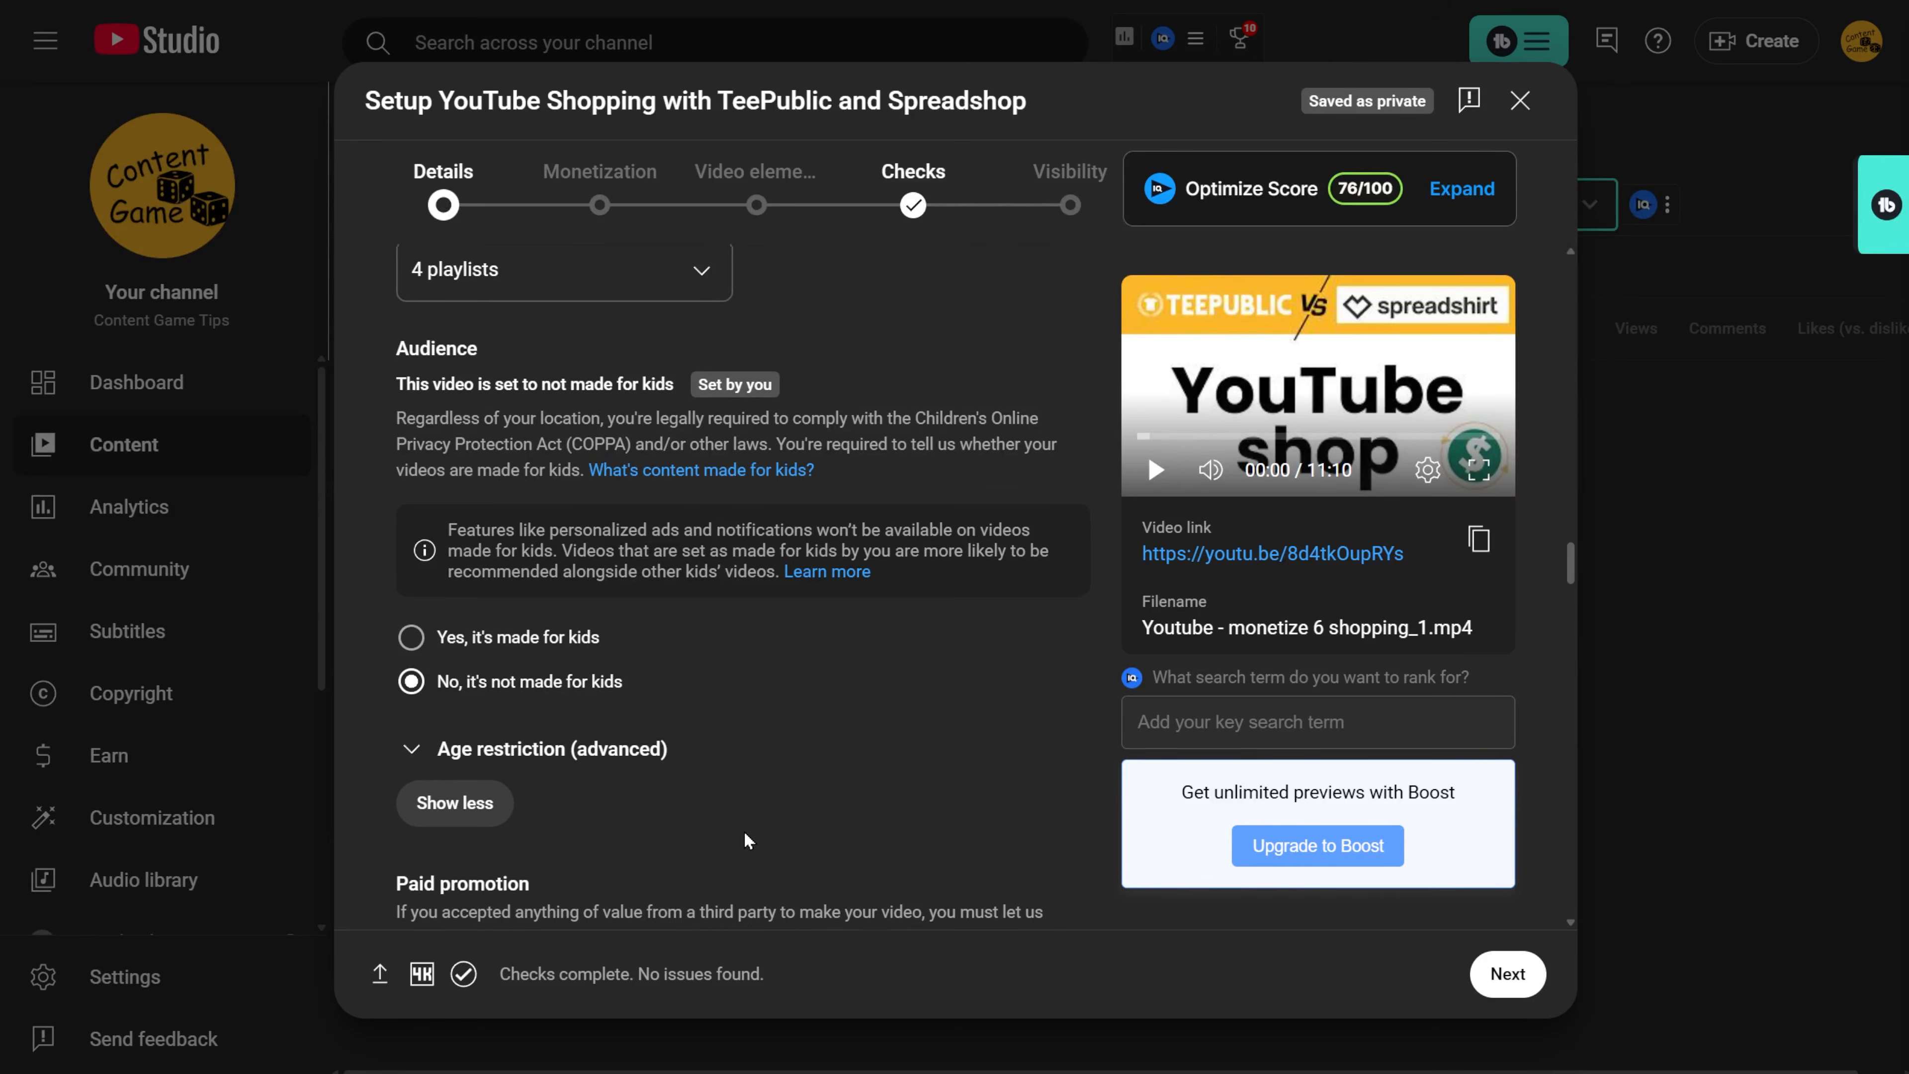
- Review the uploaded video's details and set its ad monetization to On
scroll(747, 840, "up", 15)
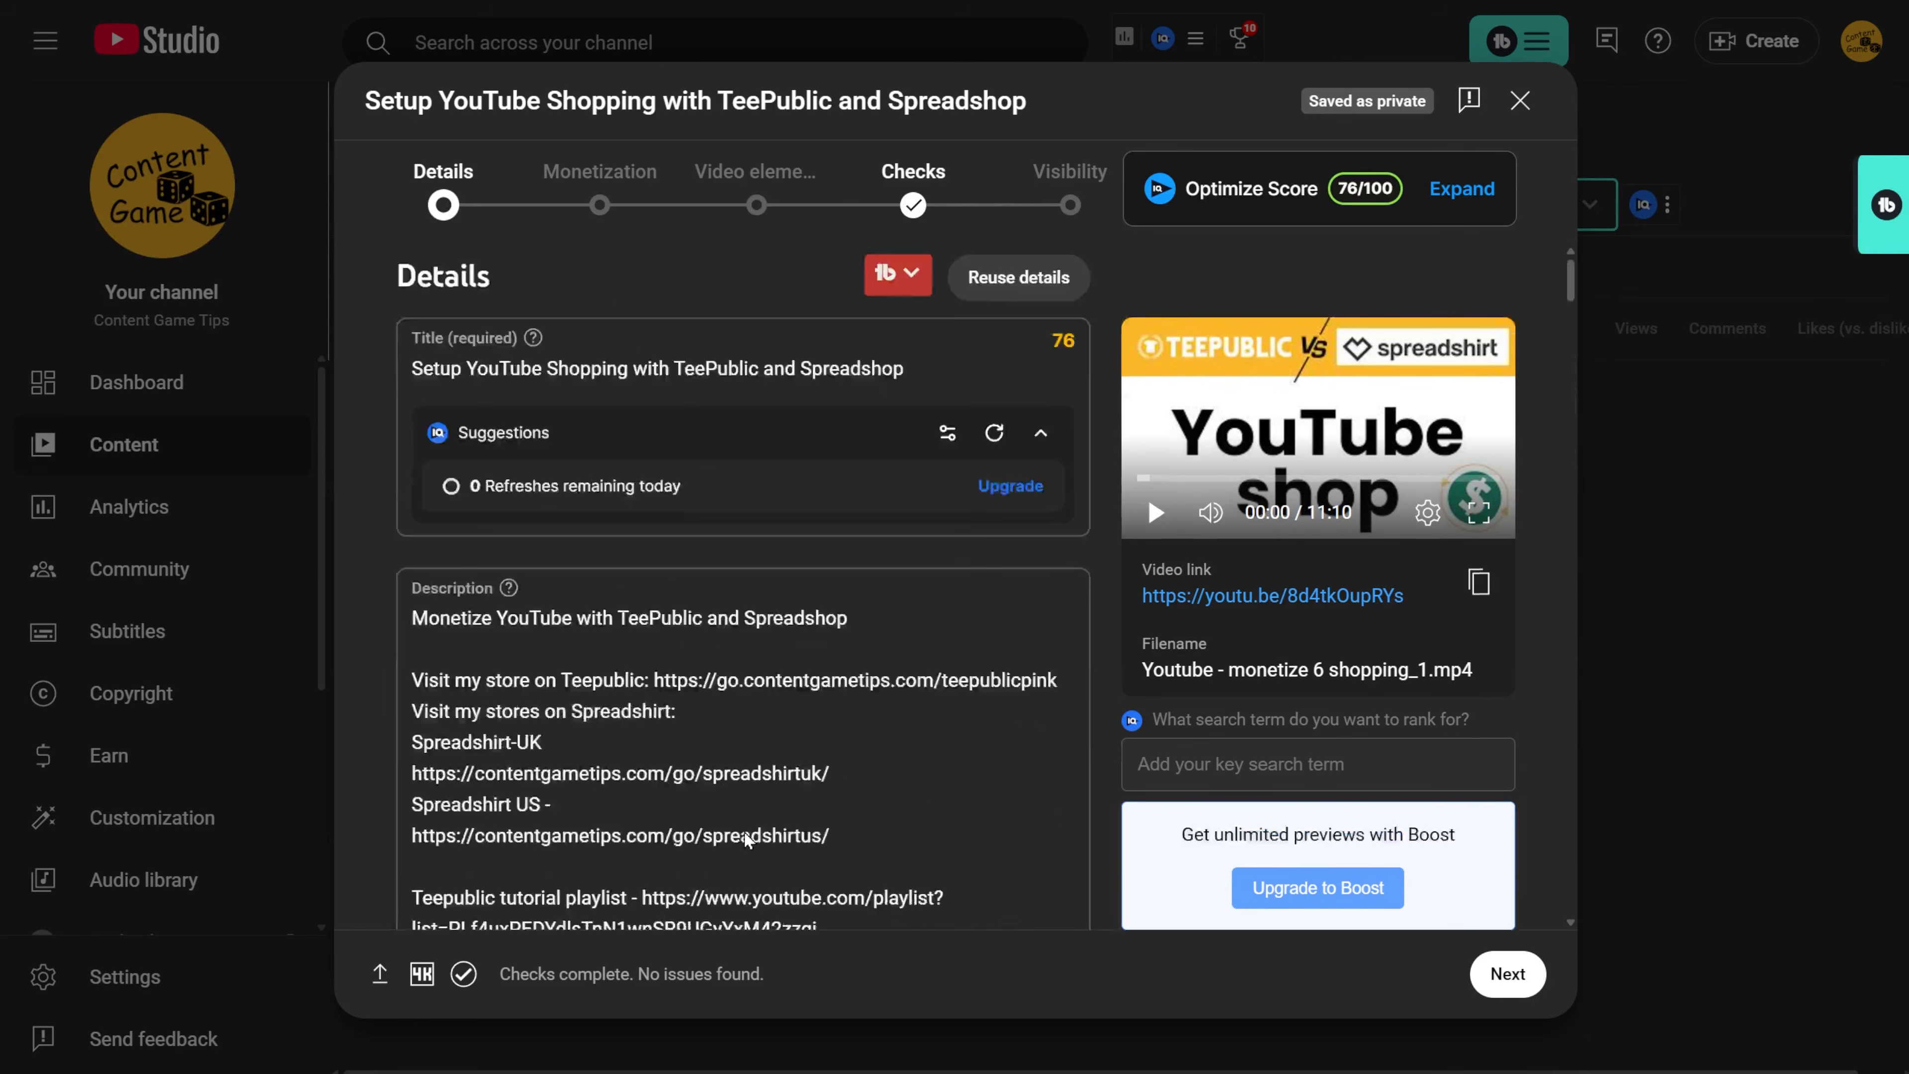
scroll(746, 840, "down", 12)
scroll(746, 841, "down", 15)
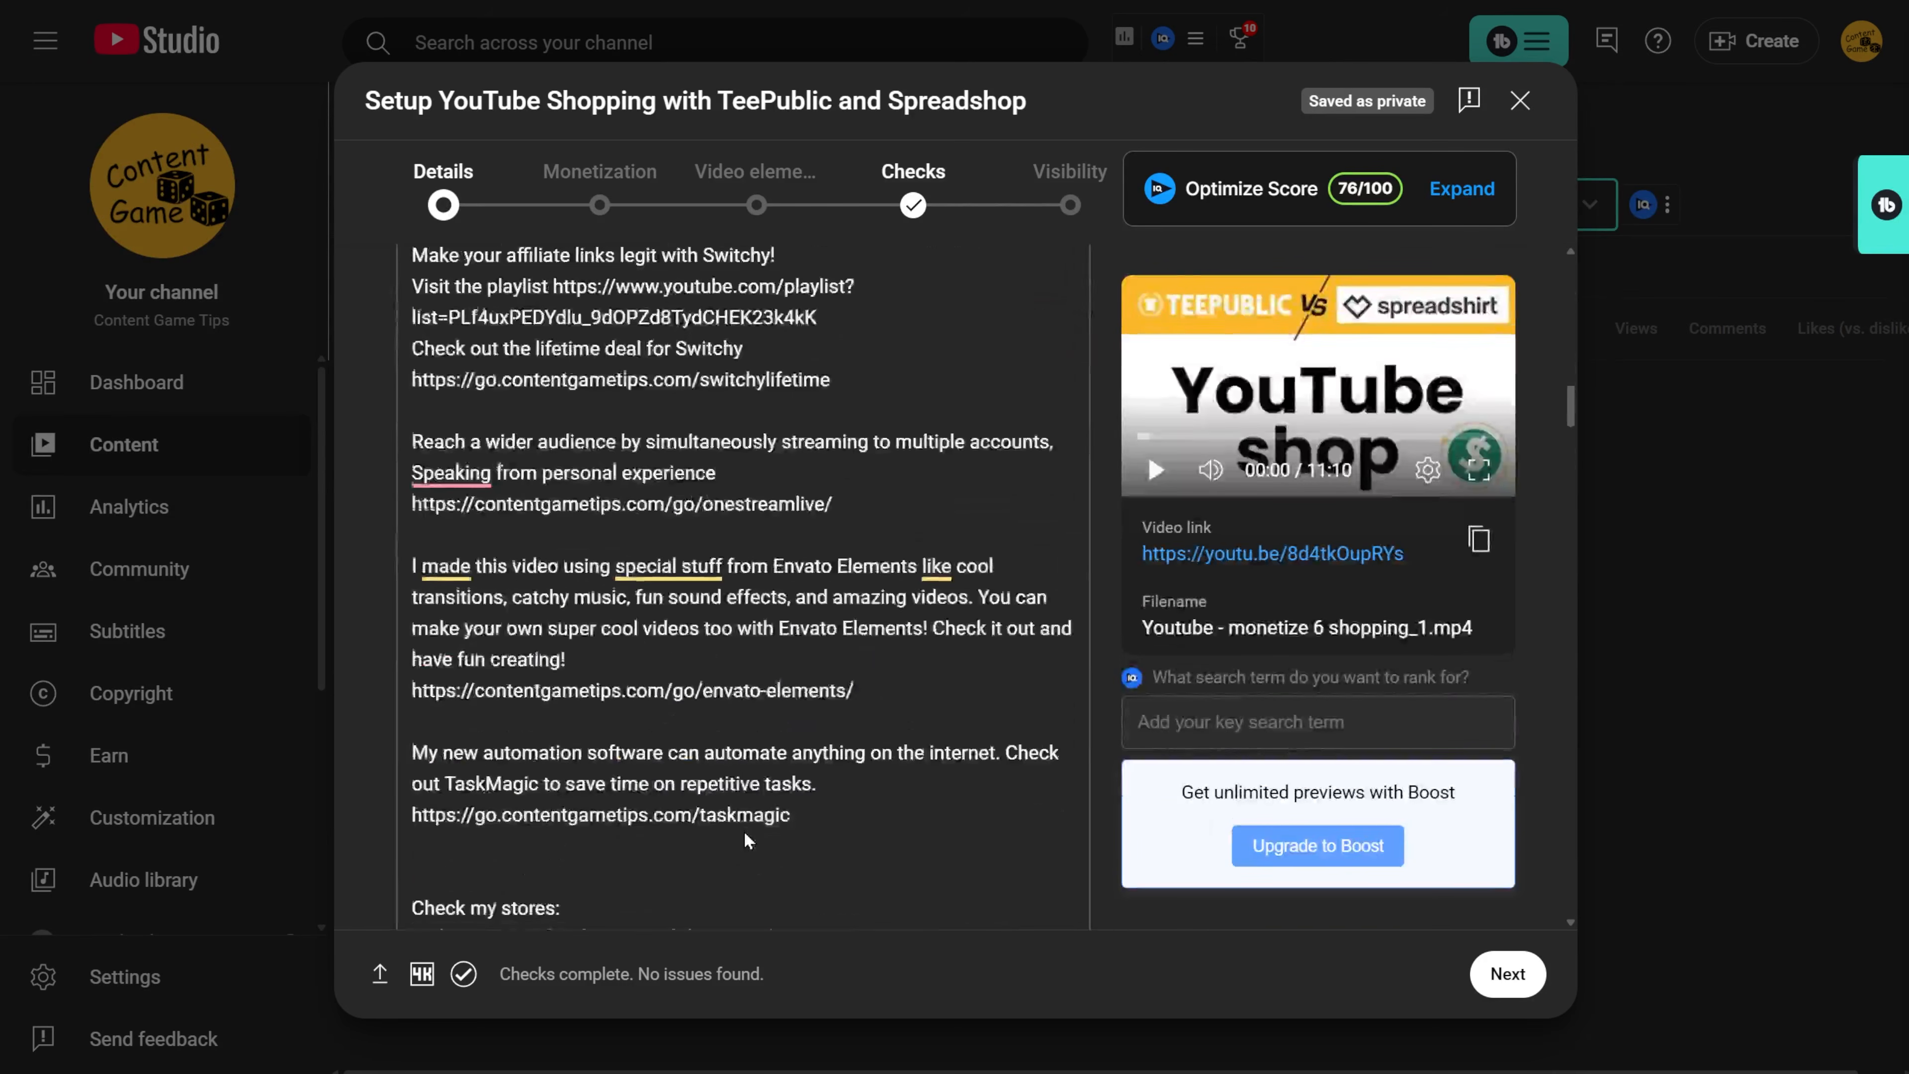
scroll(744, 830, "down", 5)
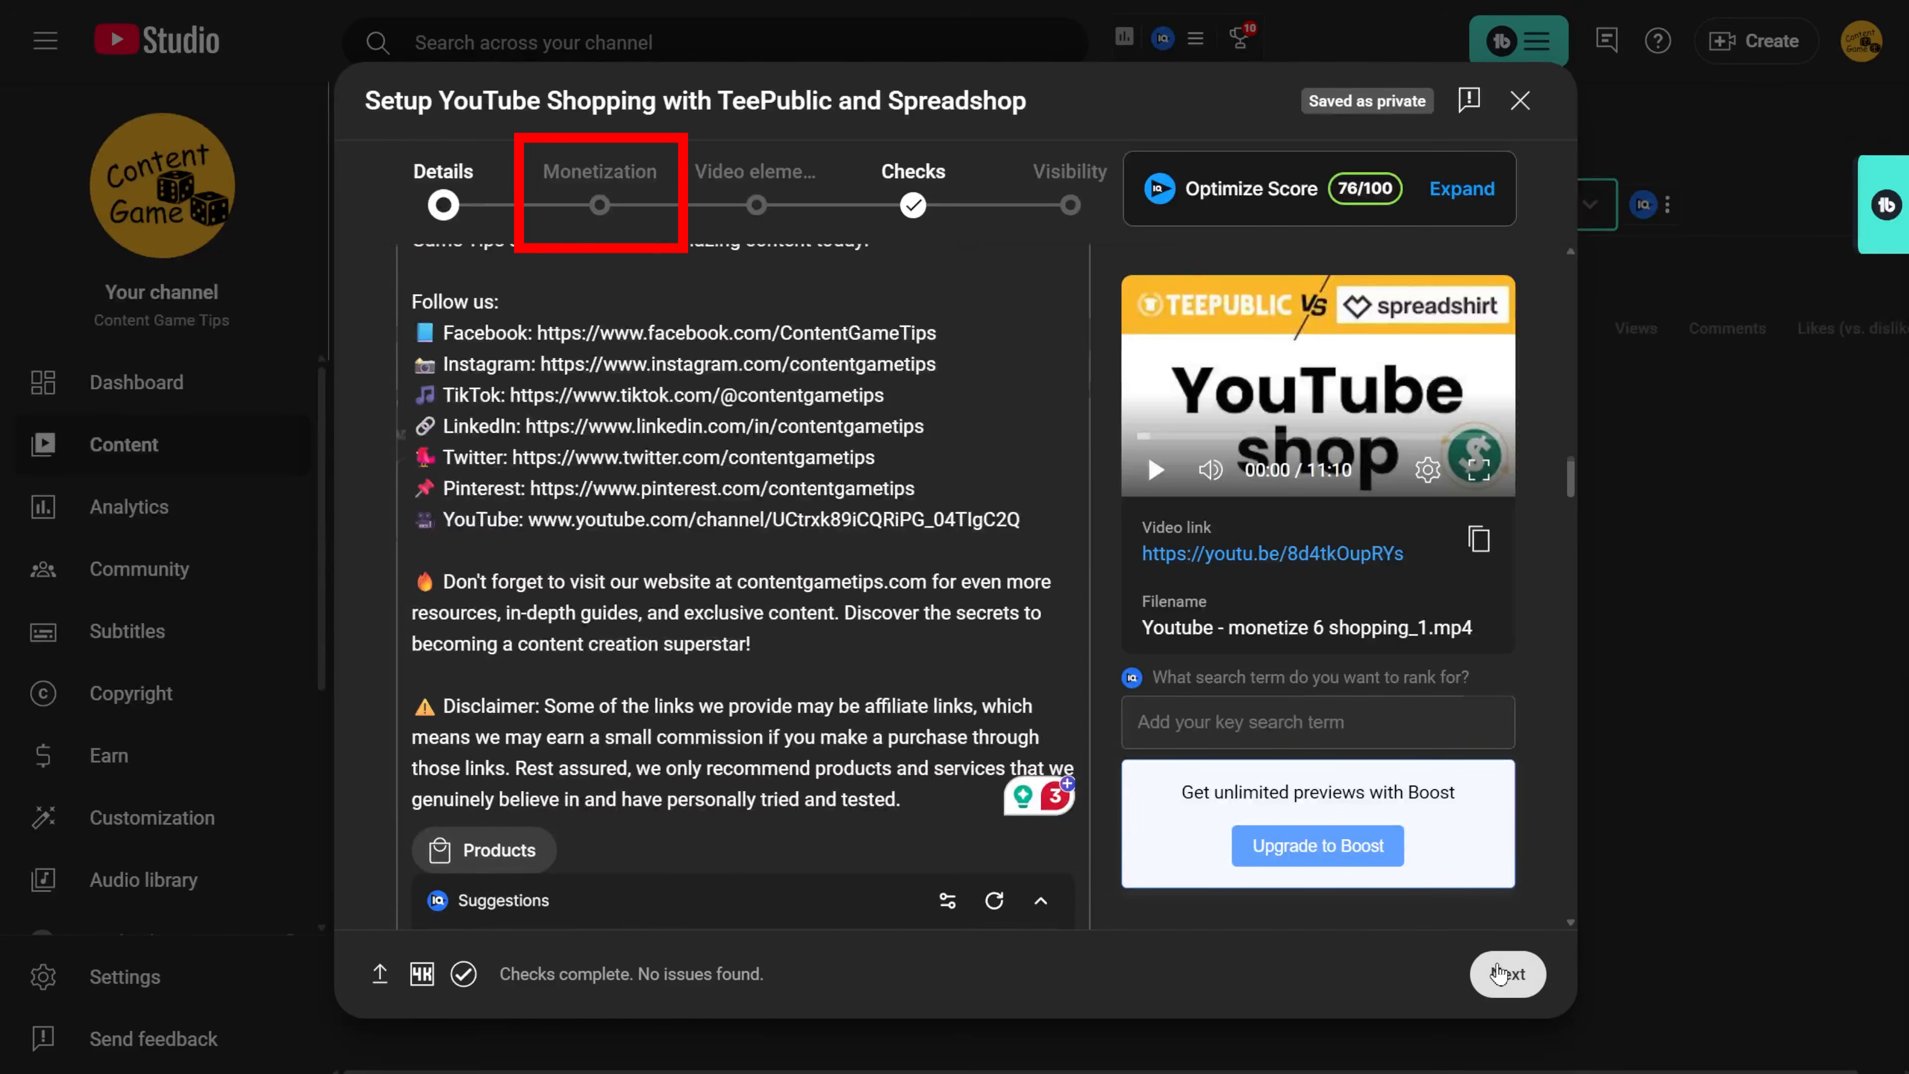
left_click(1498, 973)
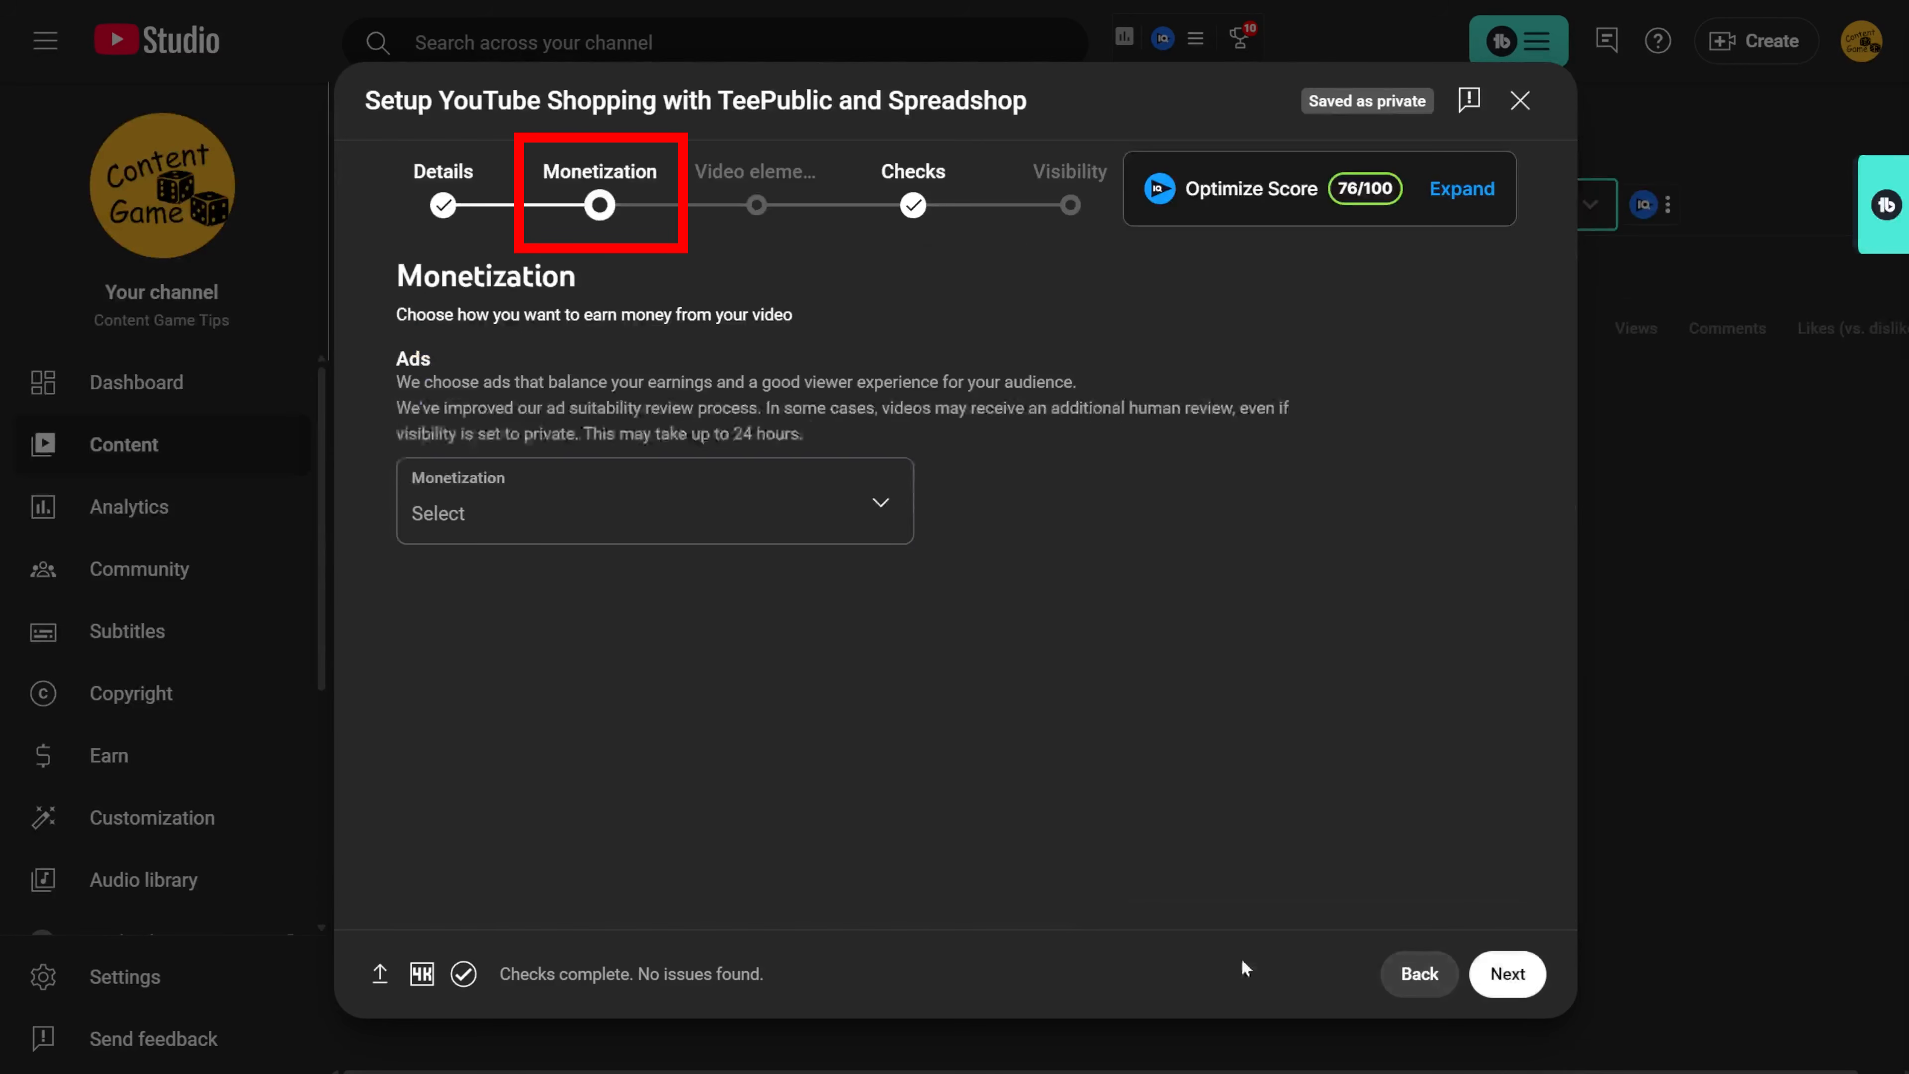
left_click(718, 529)
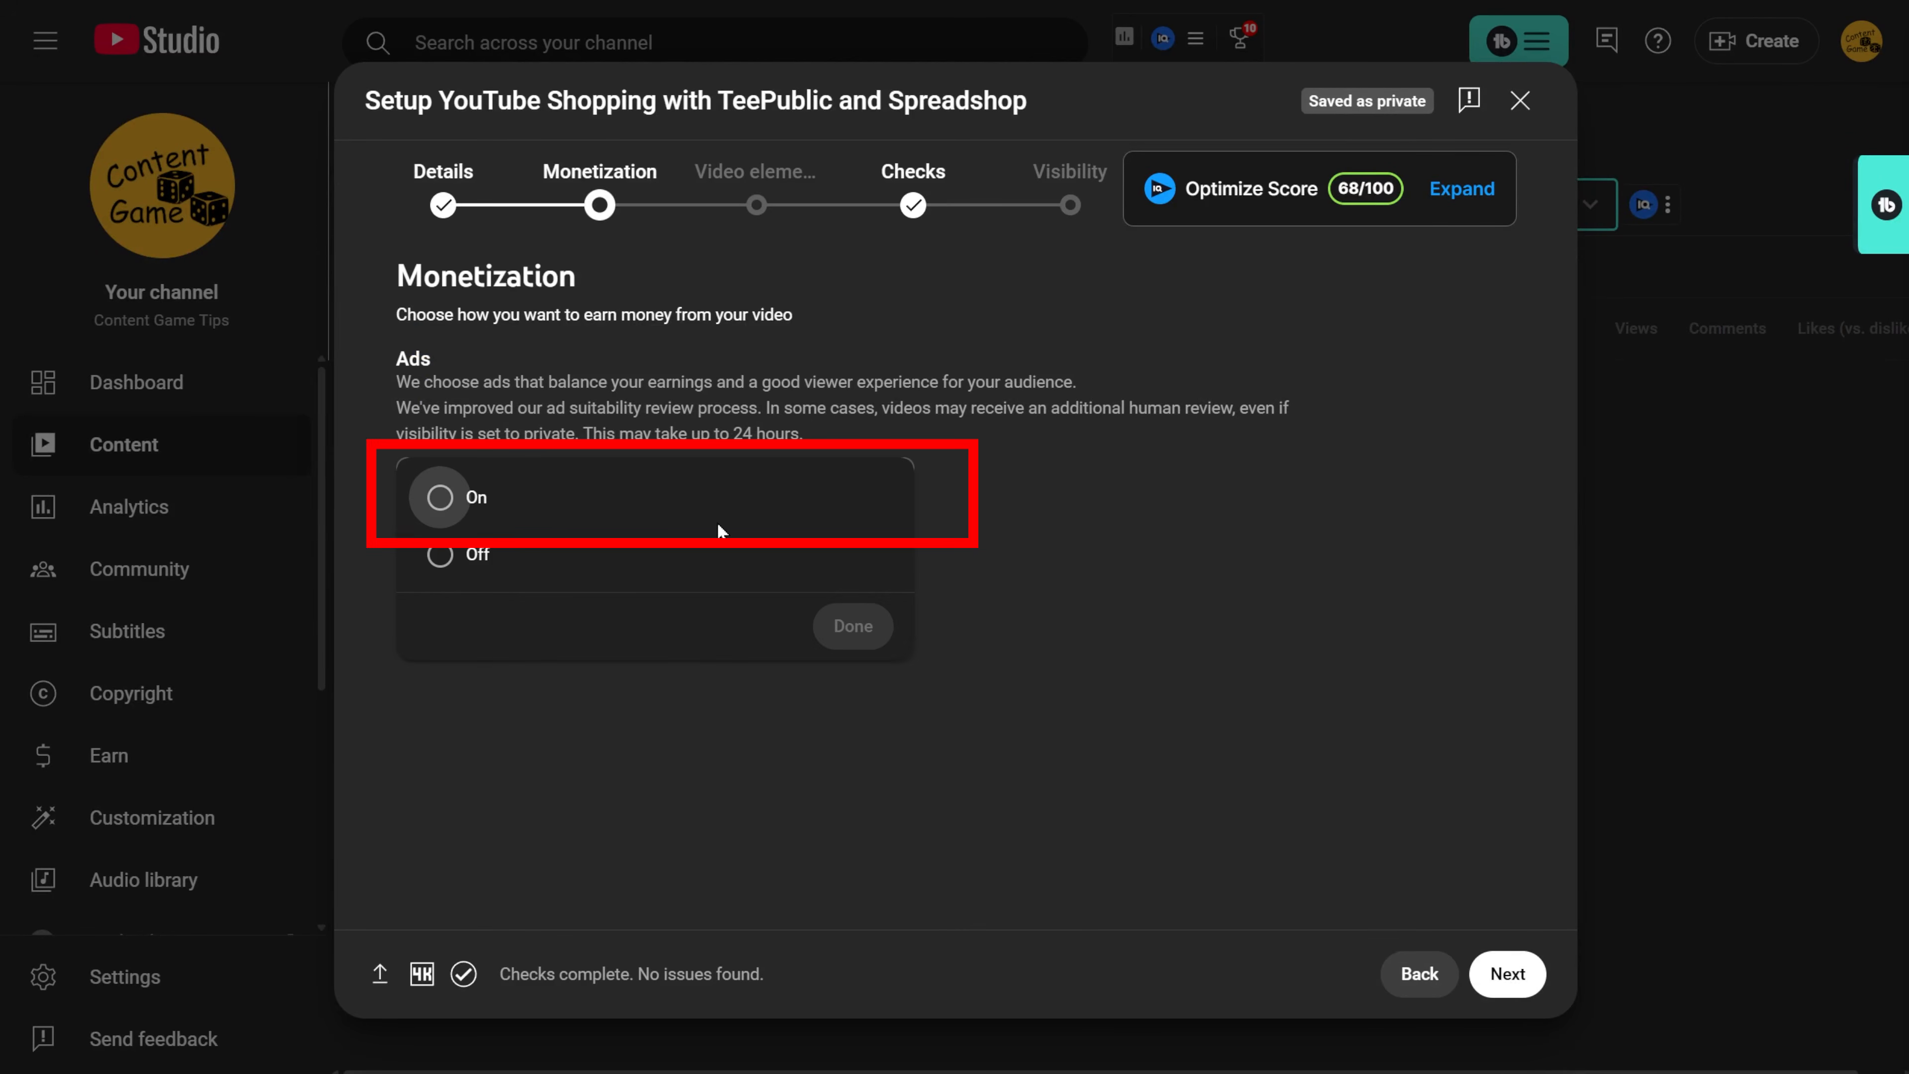
left_click(546, 518)
left_click(853, 629)
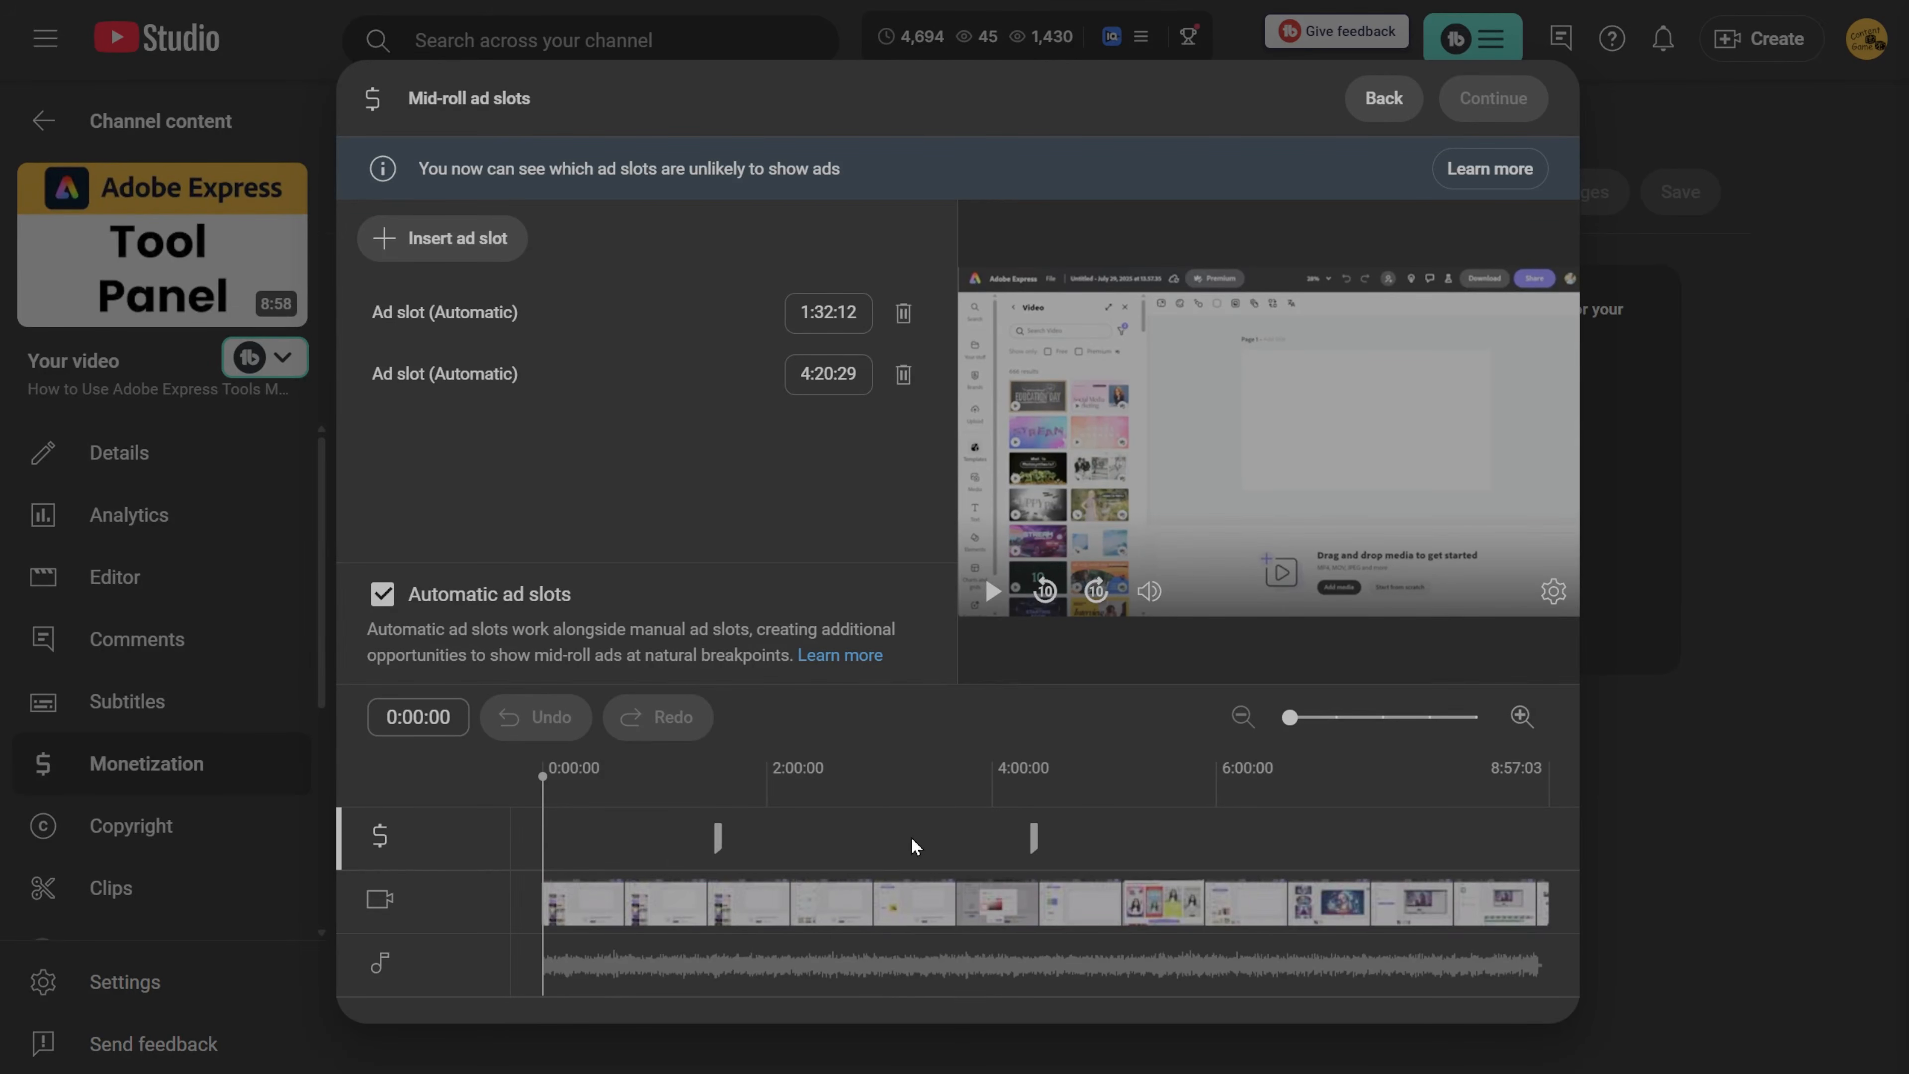
- Insert a mid-roll ad slot at about 7:02:10 in the Adobe Express tool panel video
left_click(1334, 858)
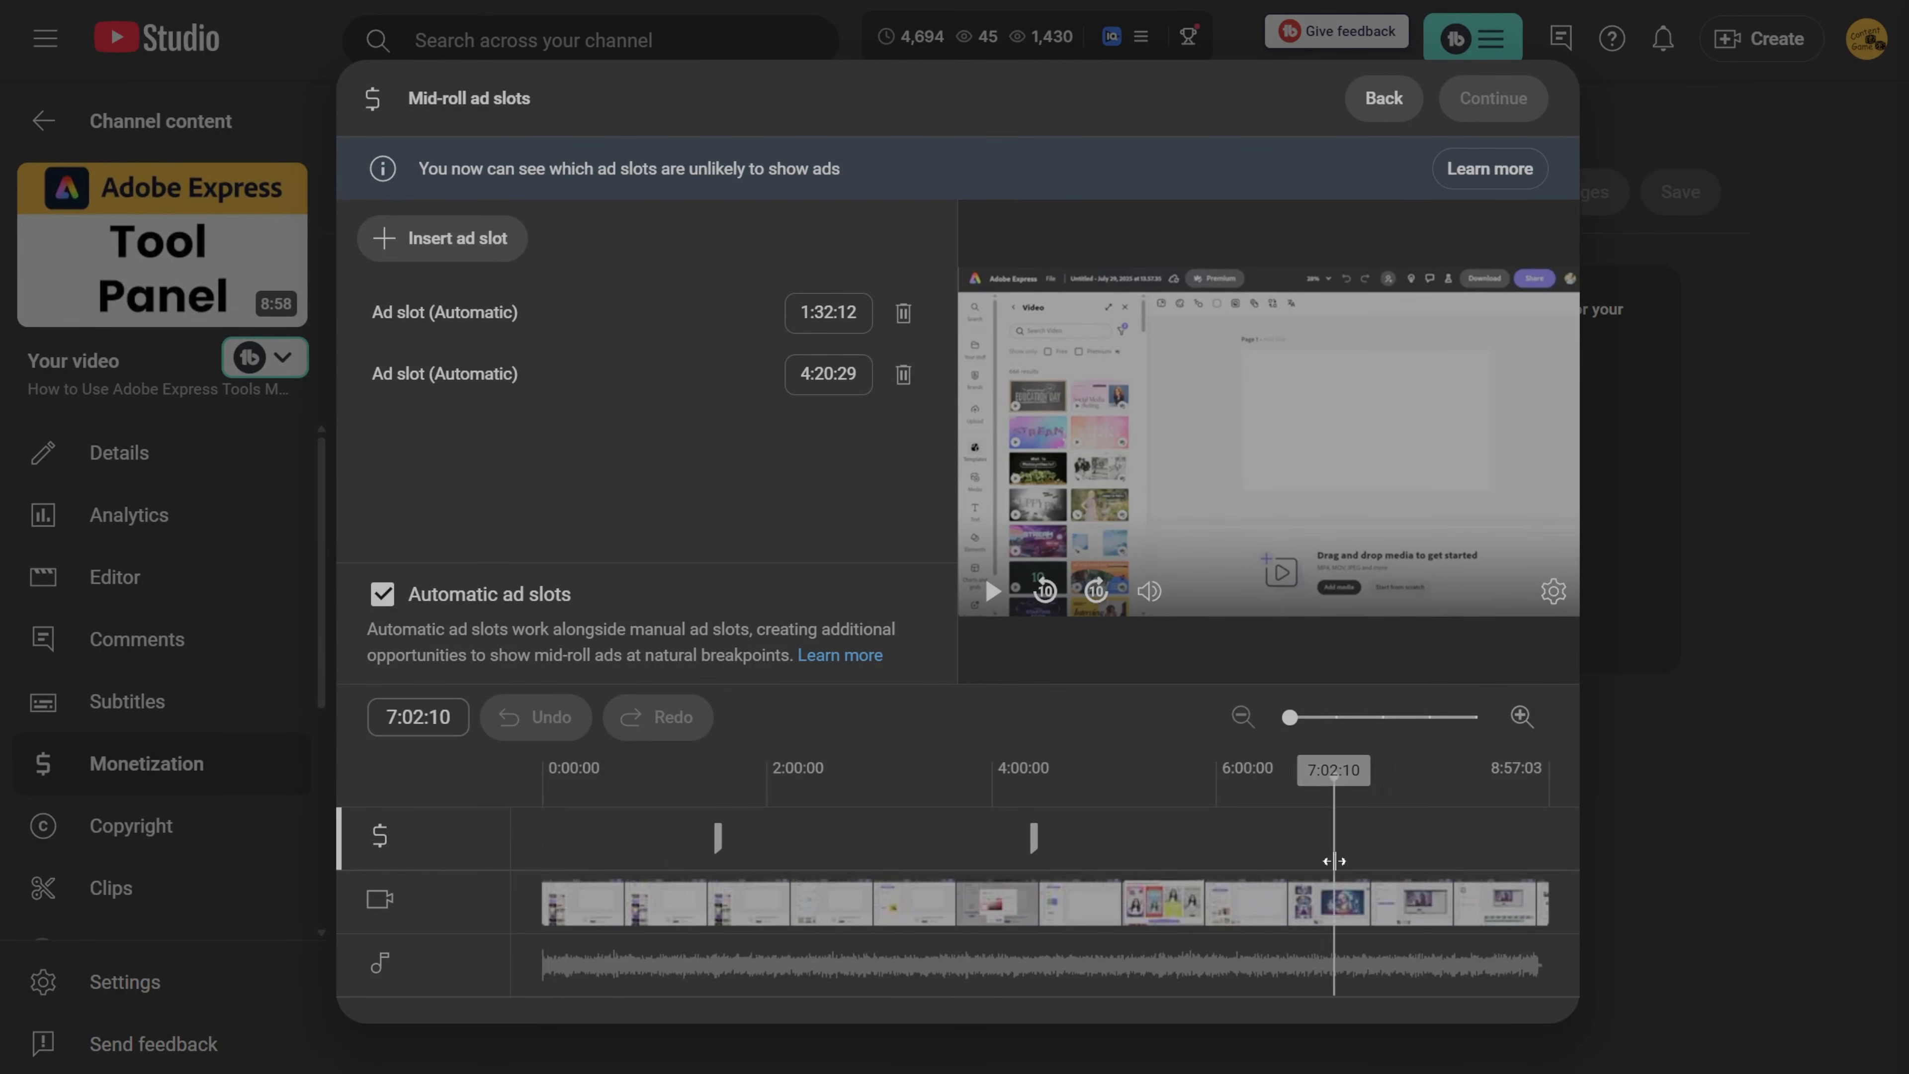
left_click(471, 252)
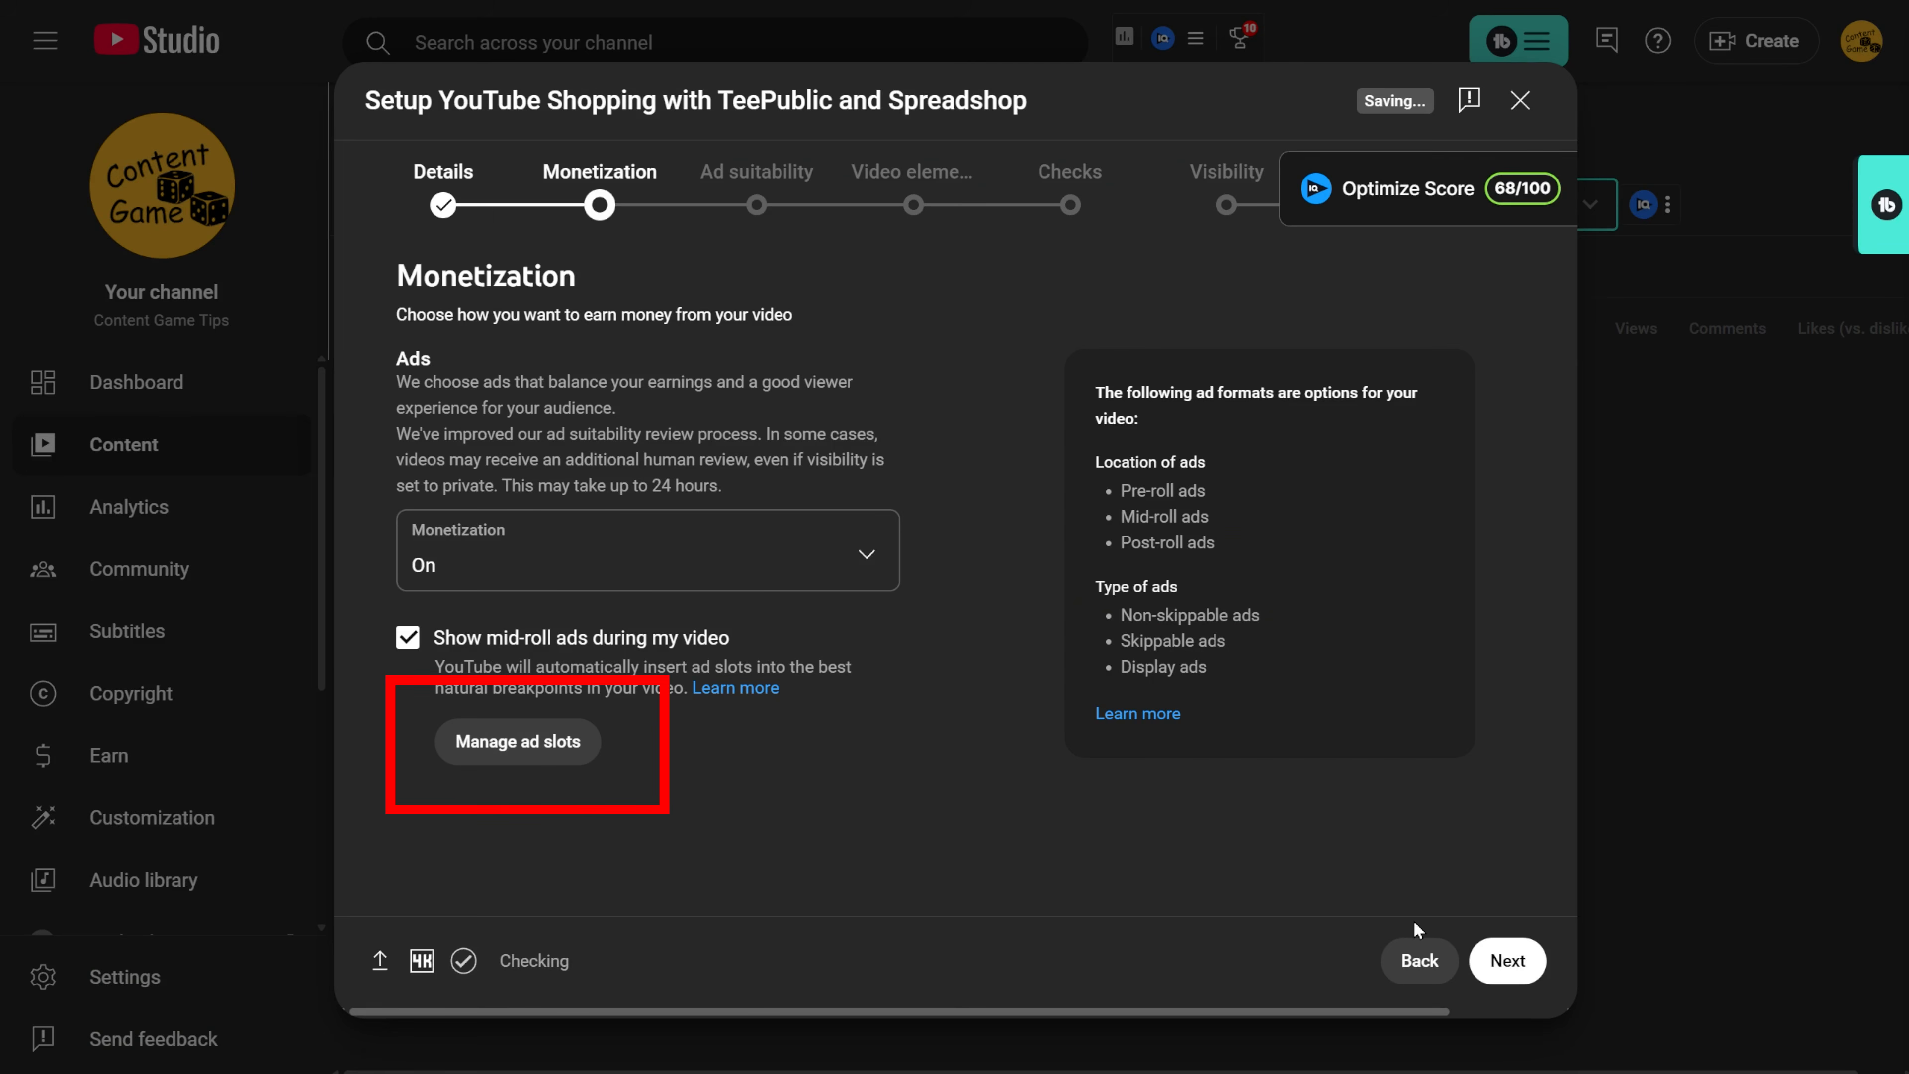
- Check the ad suitability categories for the YouTube Shopping video, mark "None of the above" and submit the rating
left_click(1507, 960)
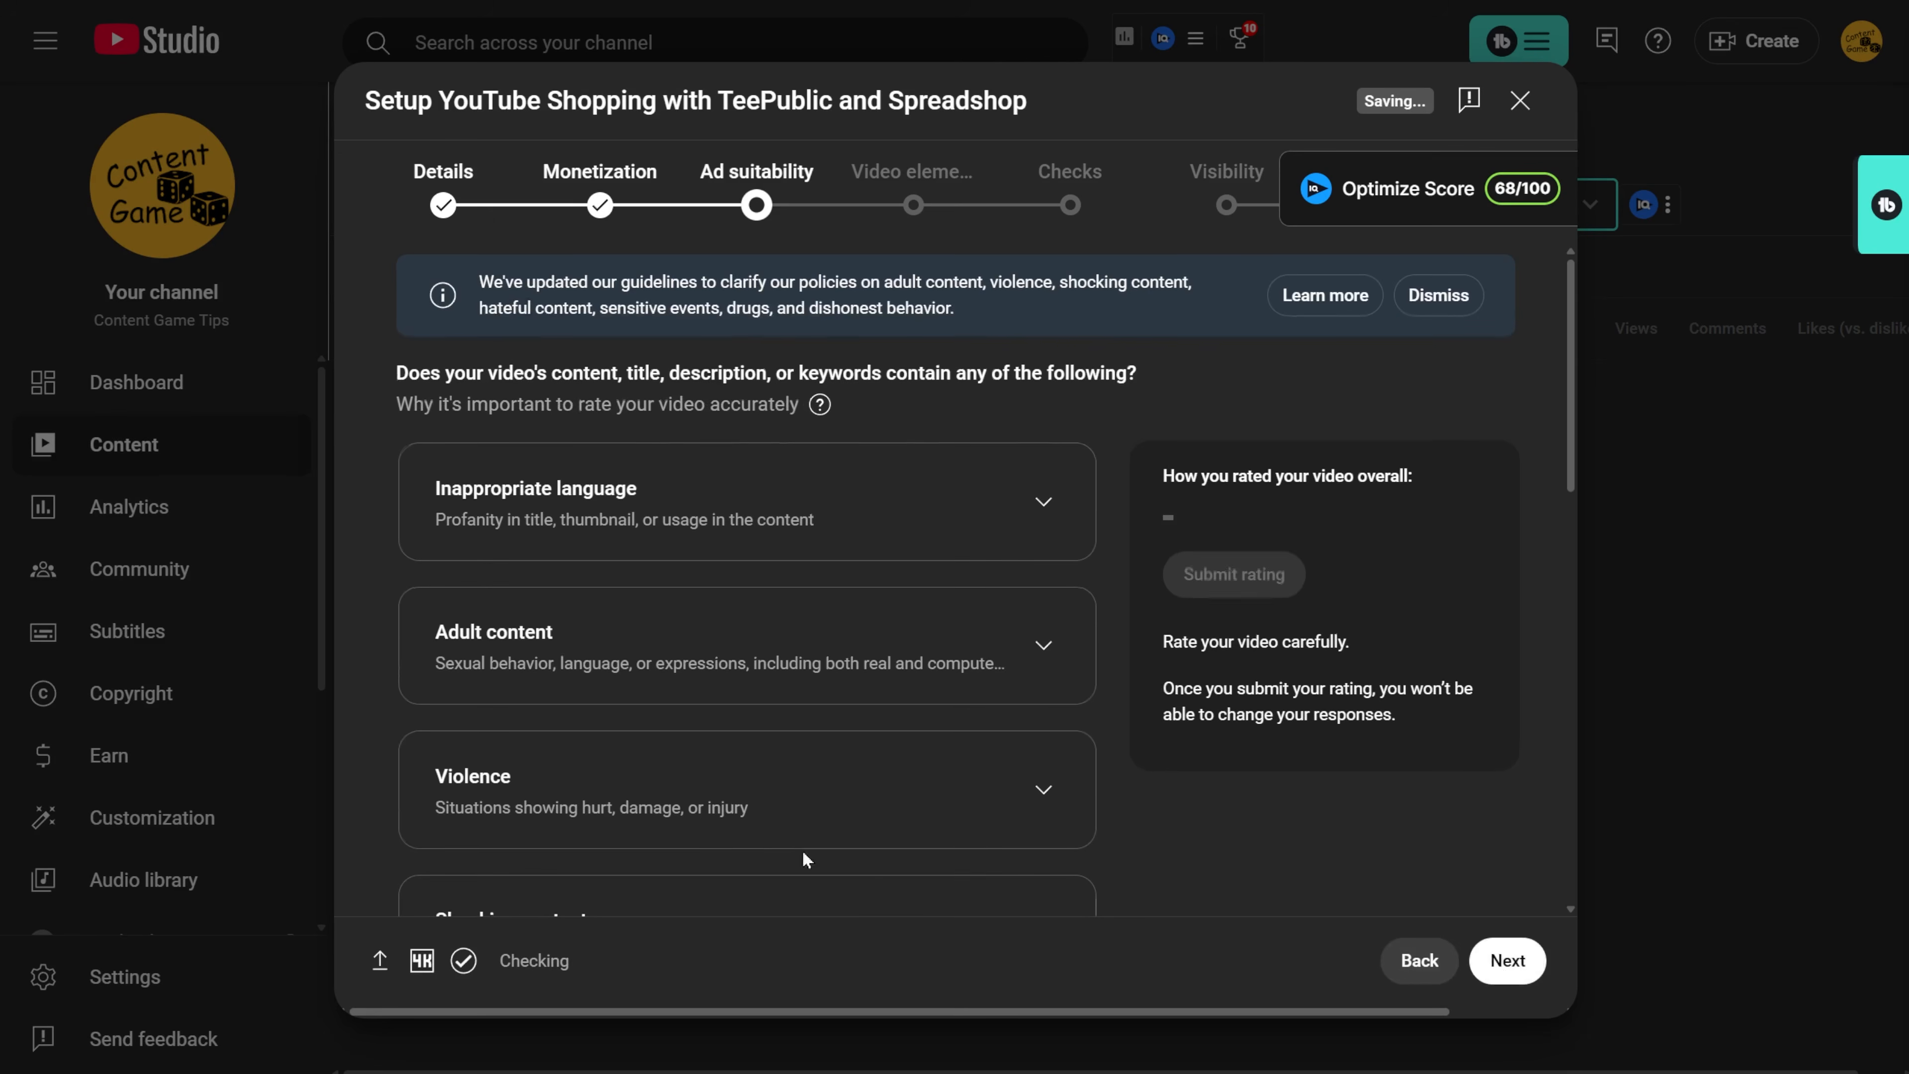
scroll(1148, 782, "down", 6)
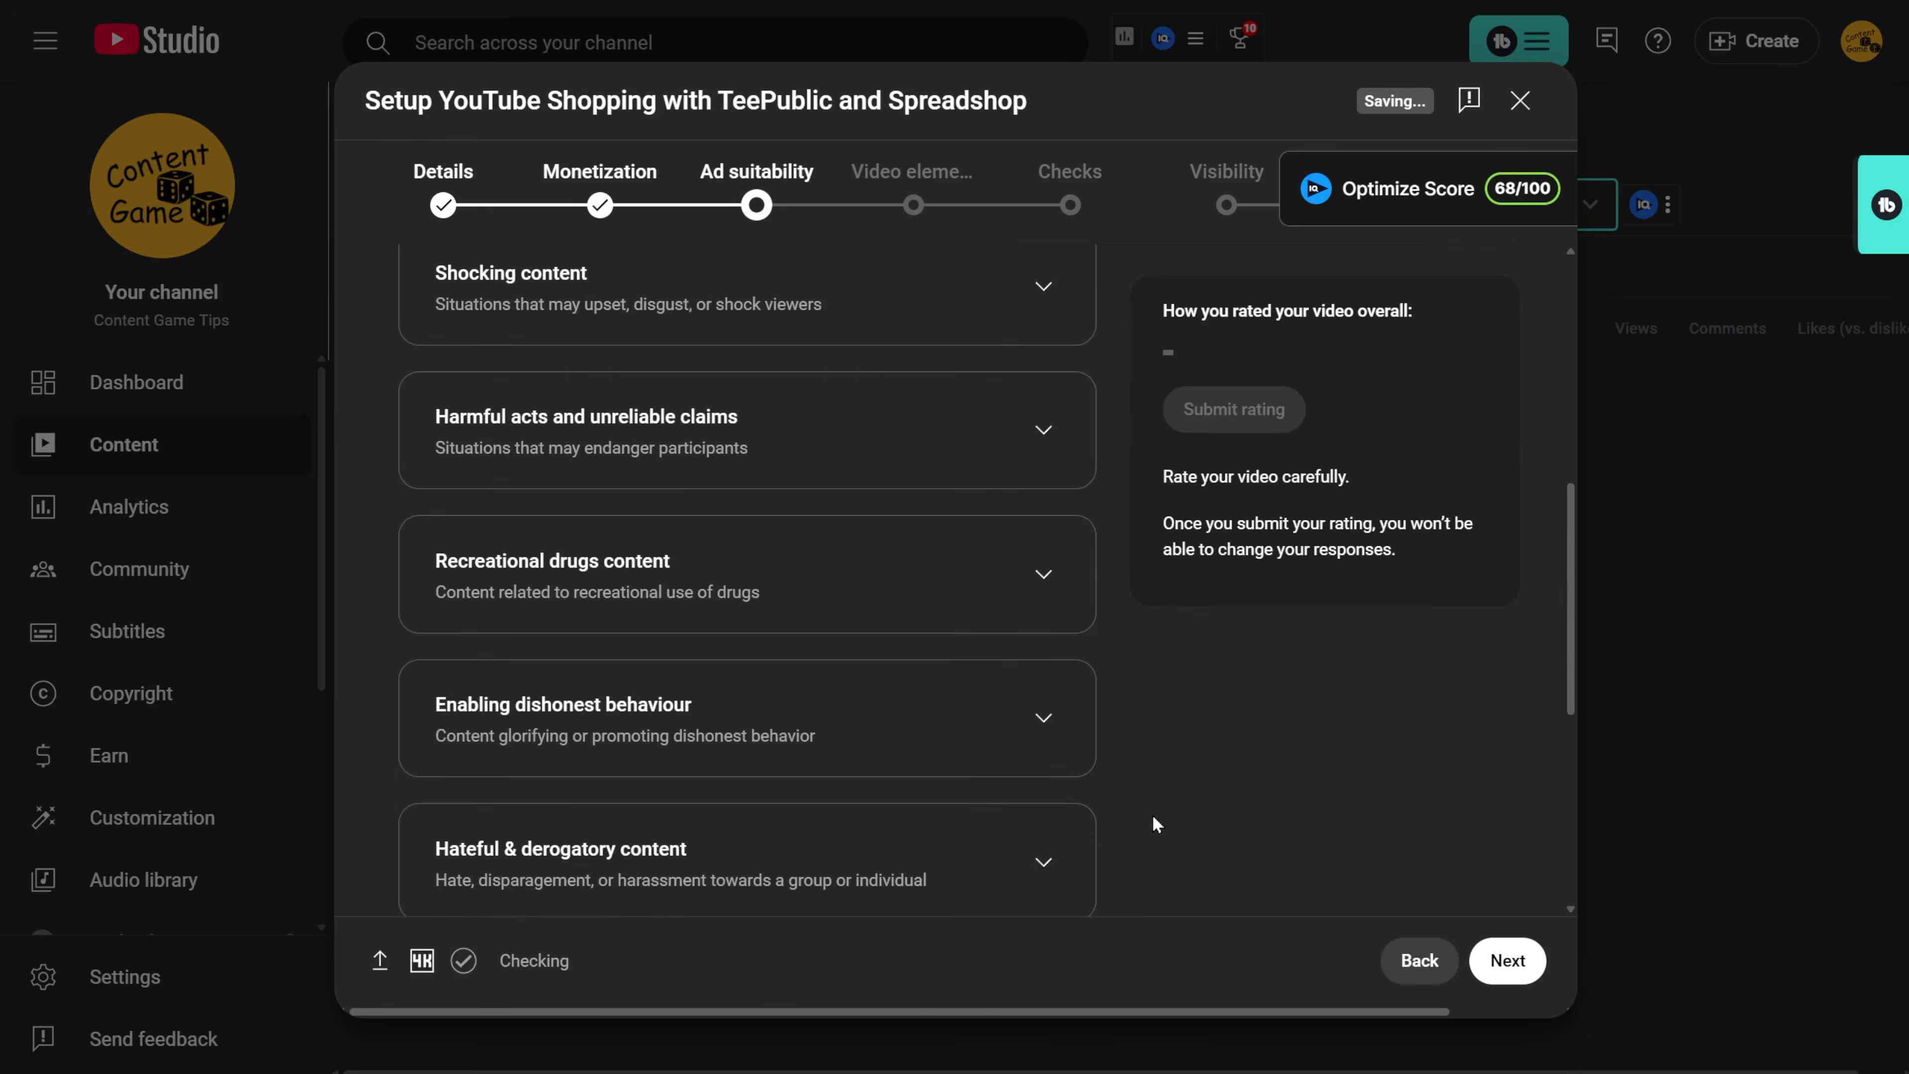
scroll(1154, 817, "down", 6)
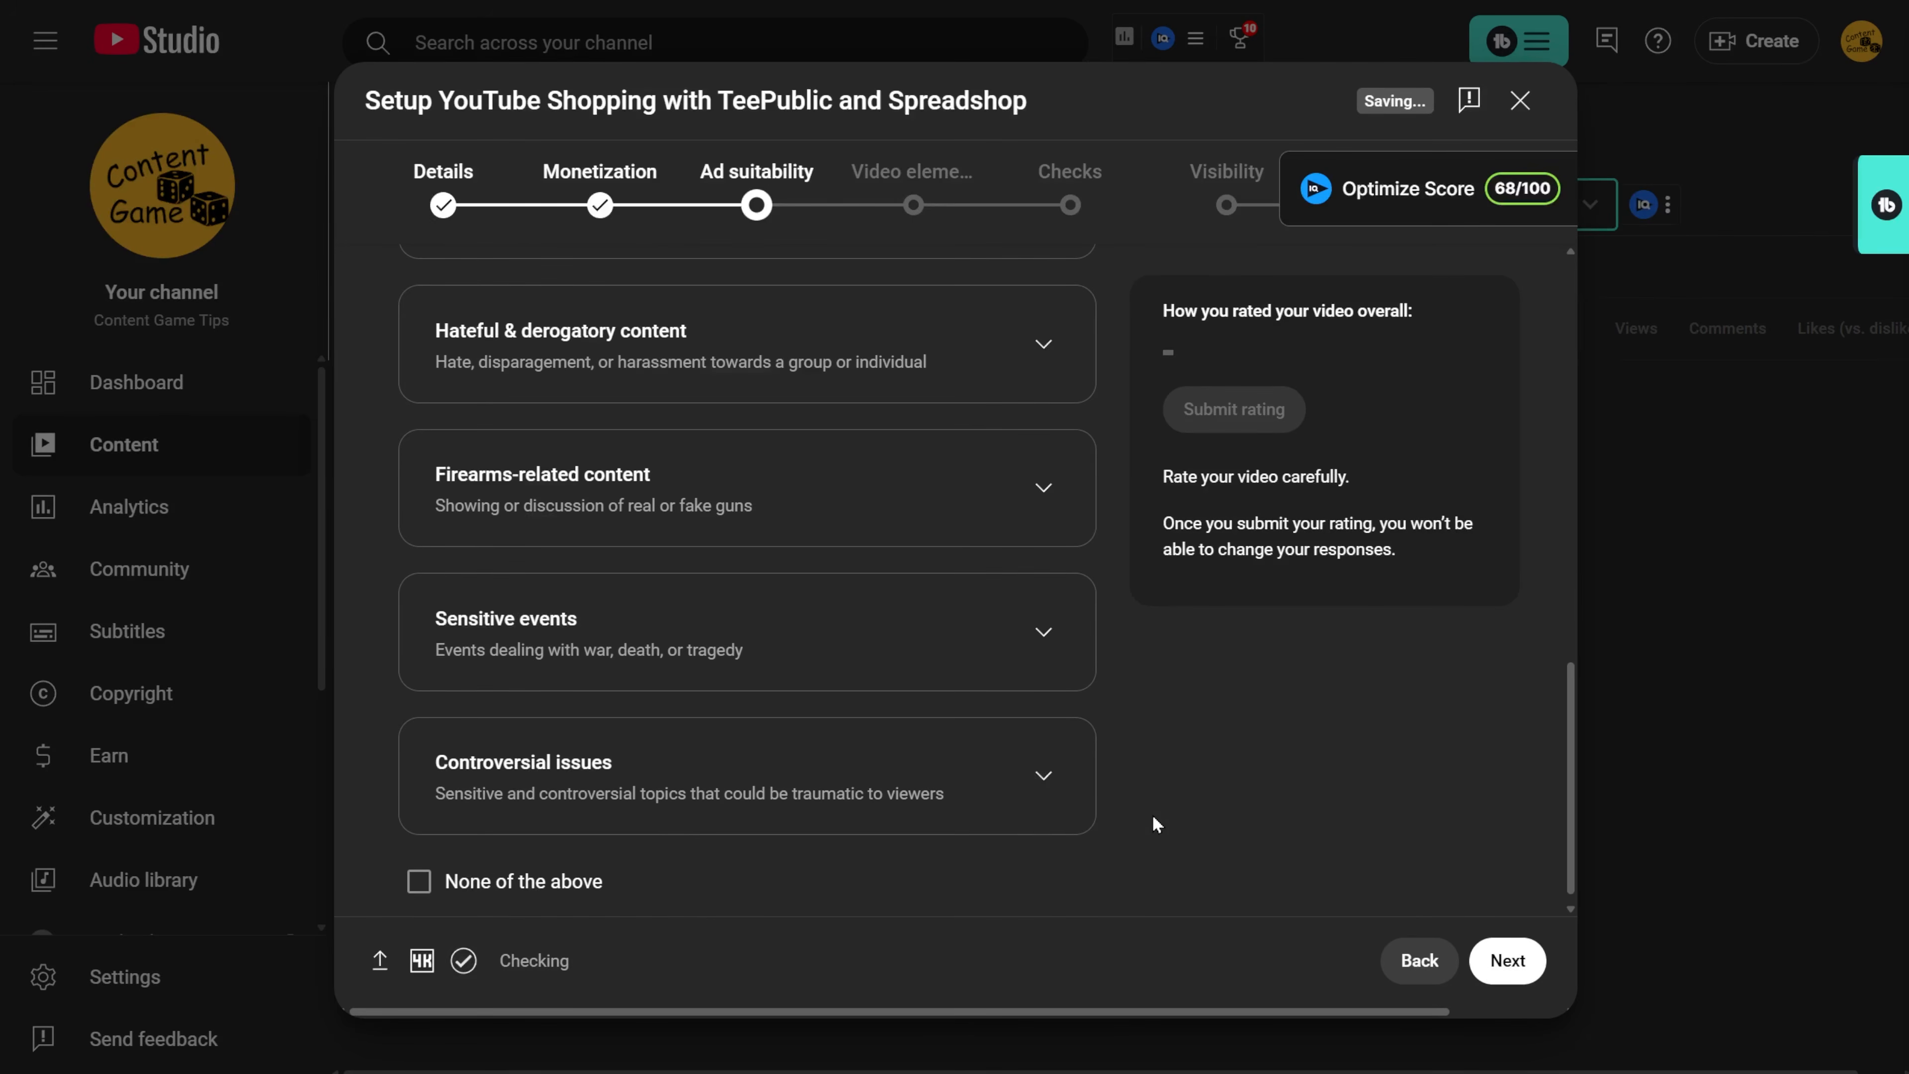
scroll(1153, 817, "up", 10)
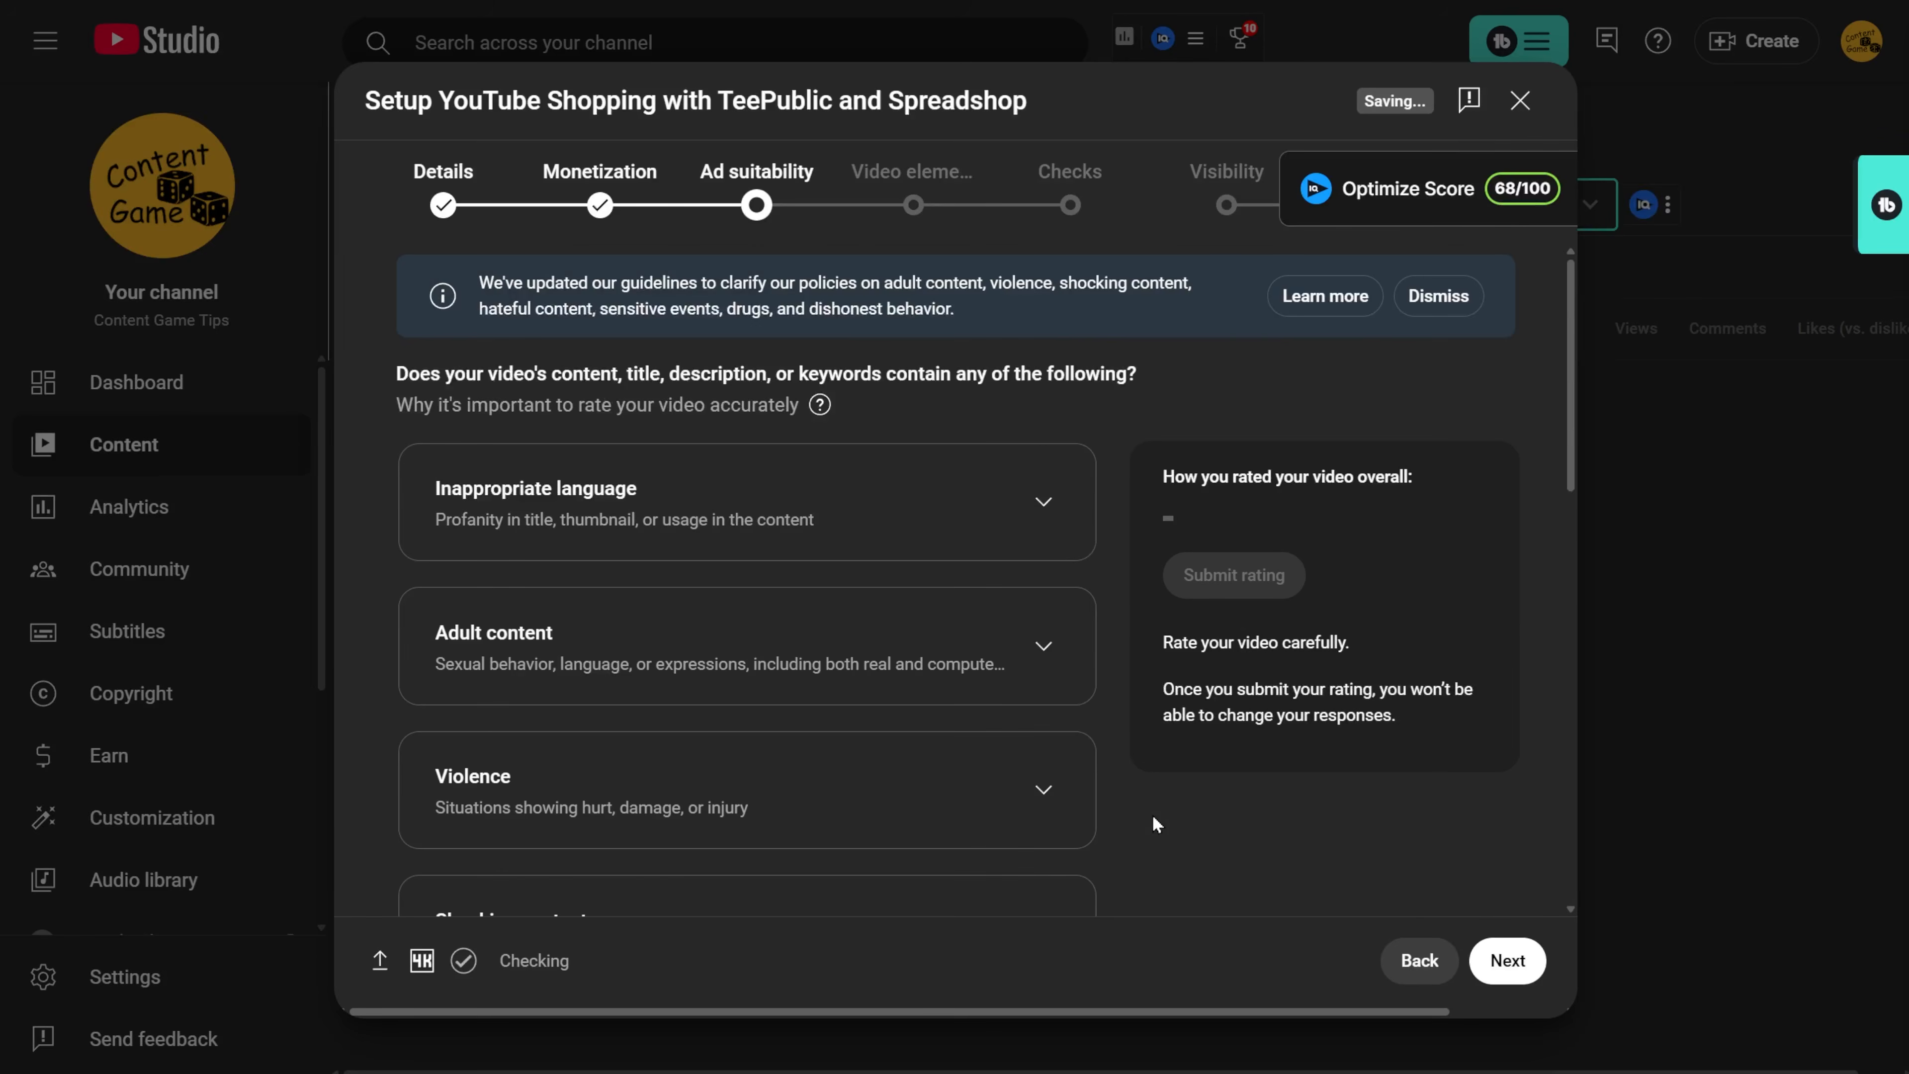
scroll(1153, 817, "down", 2)
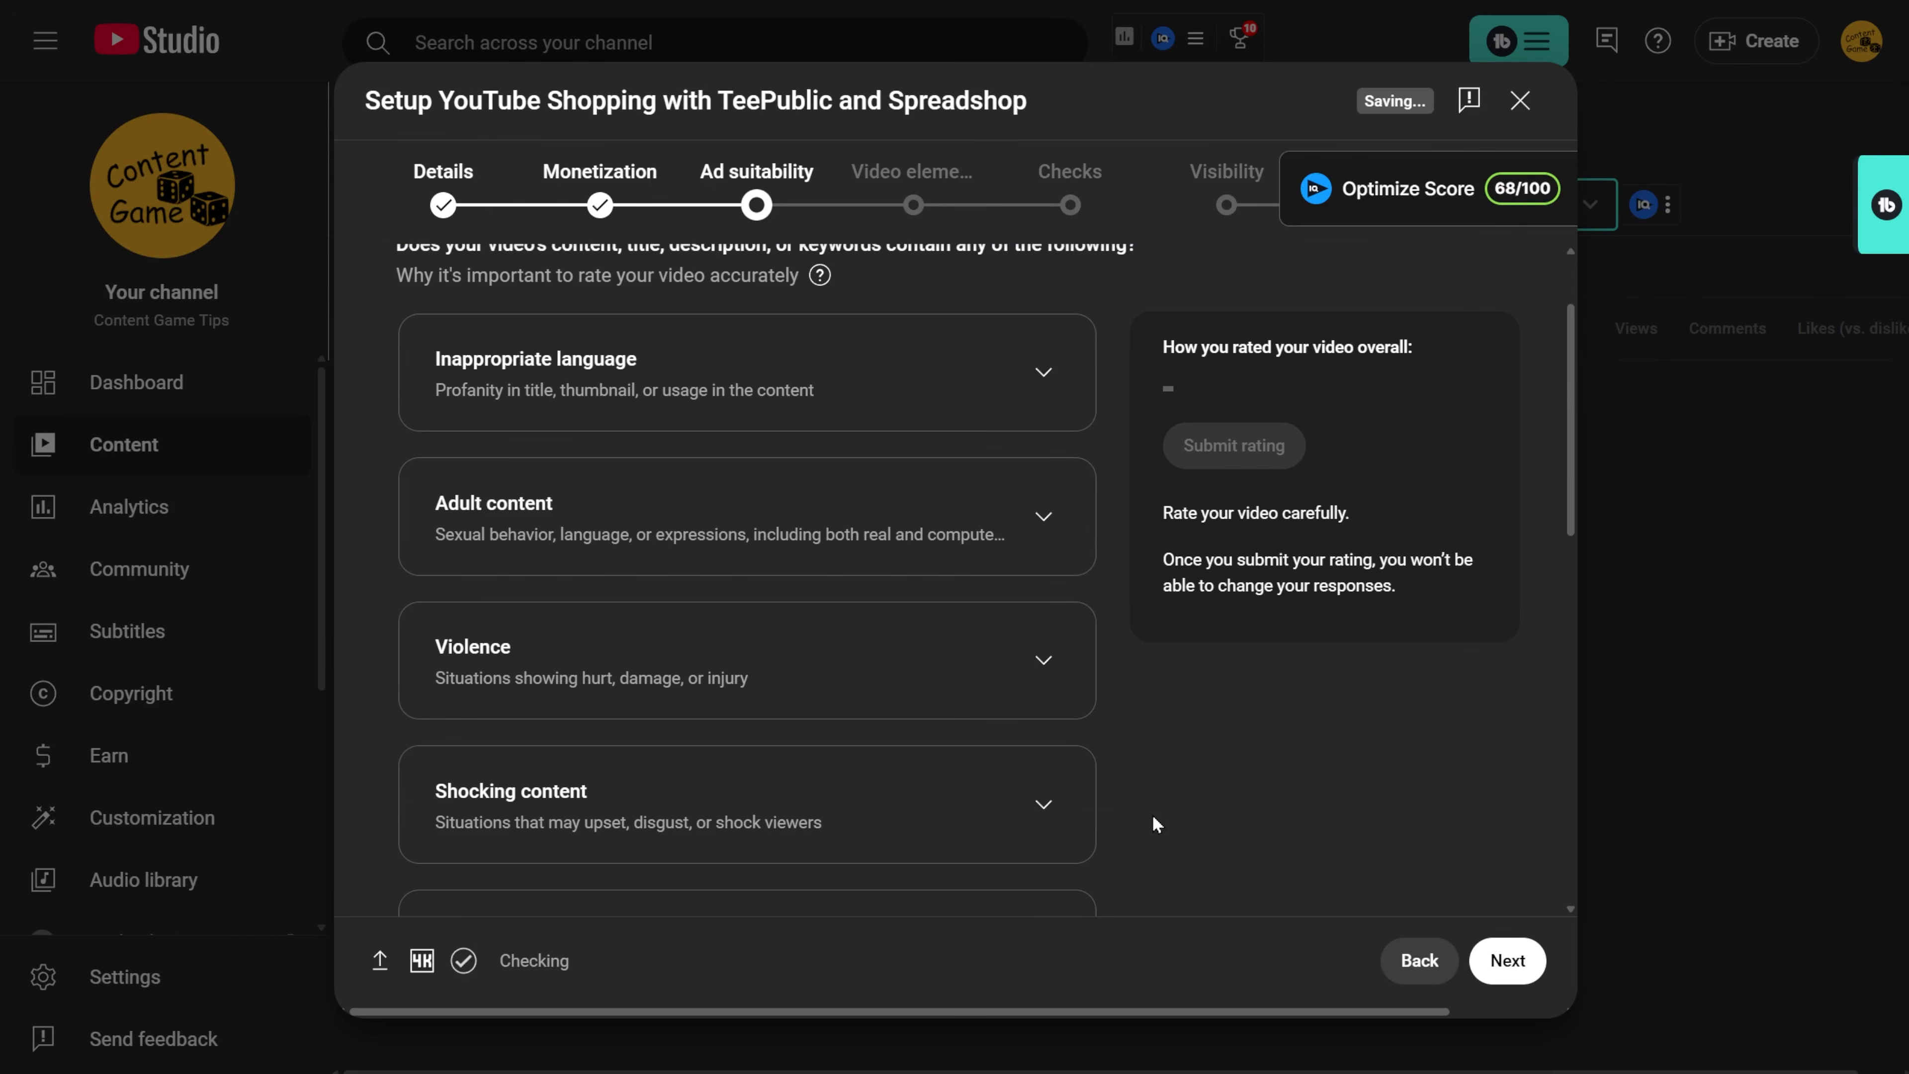
scroll(1156, 824, "down", 2)
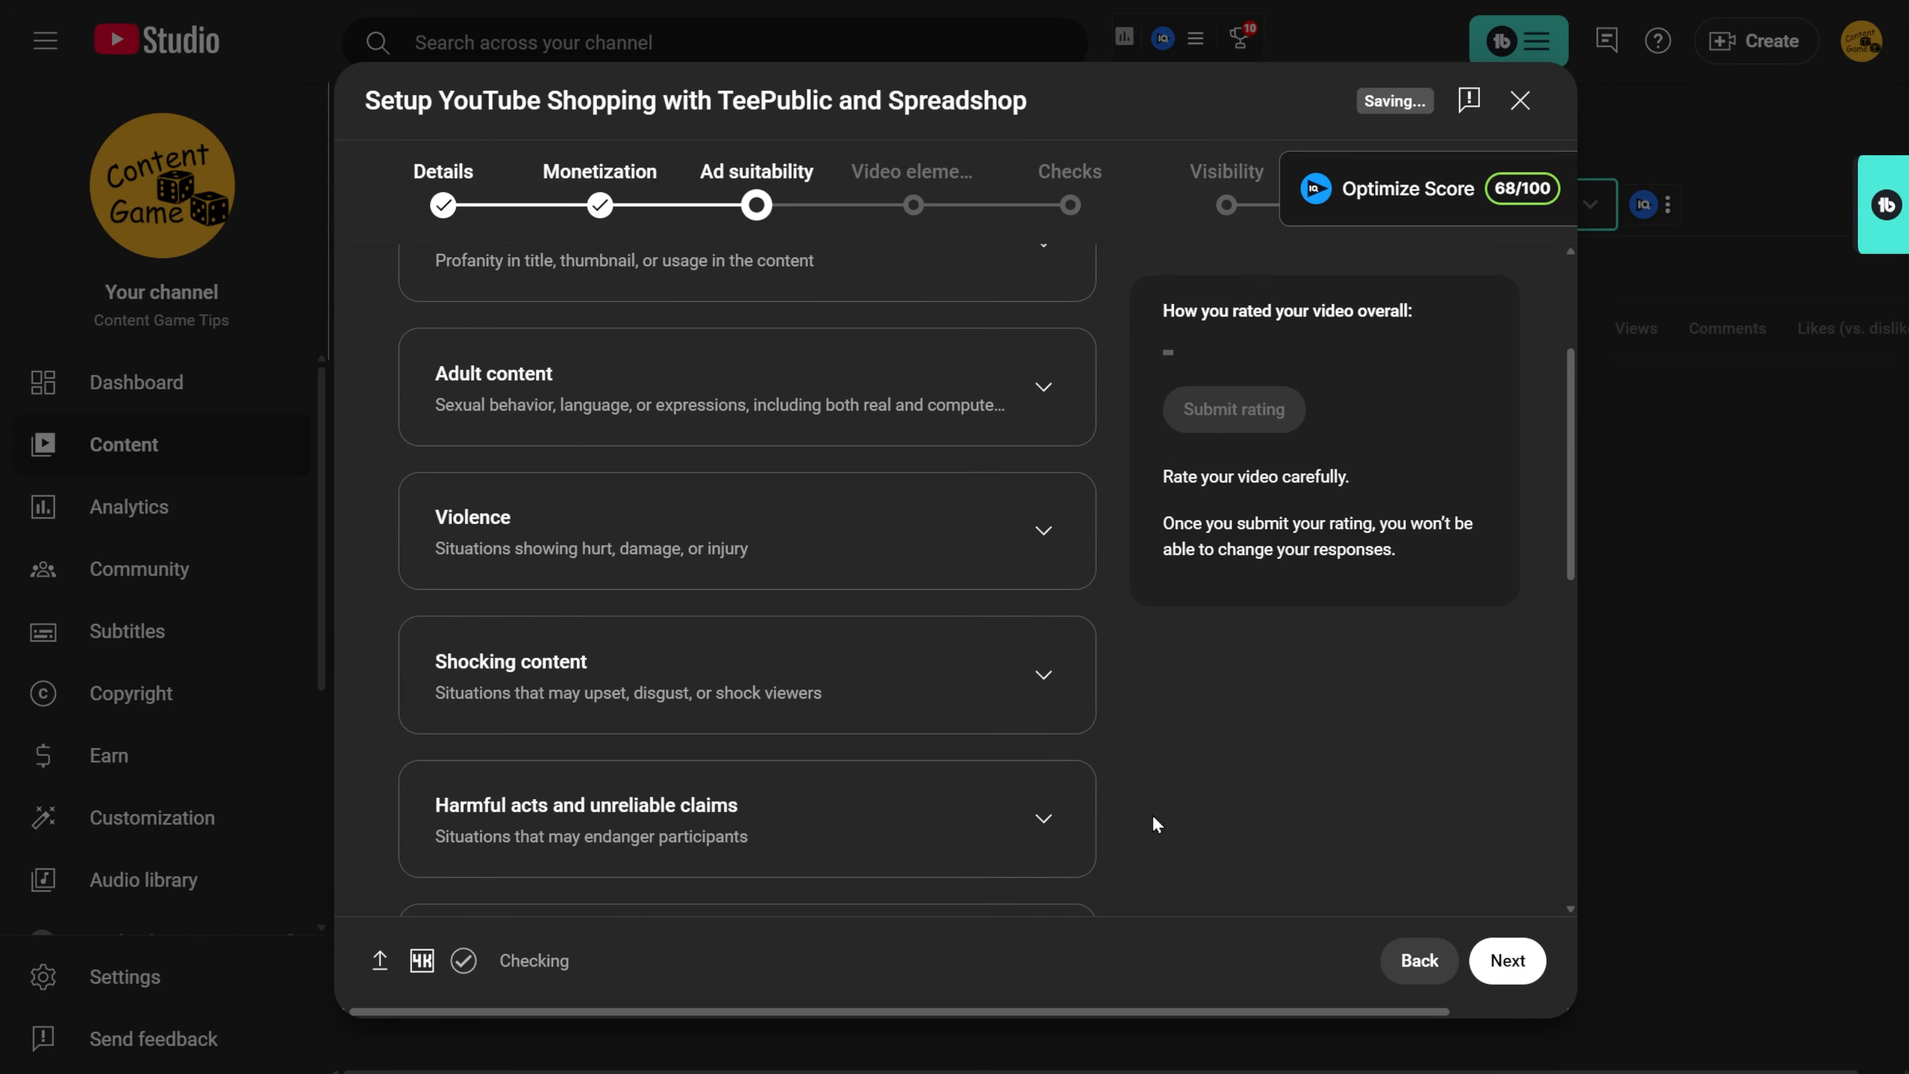
scroll(1154, 817, "down", 2)
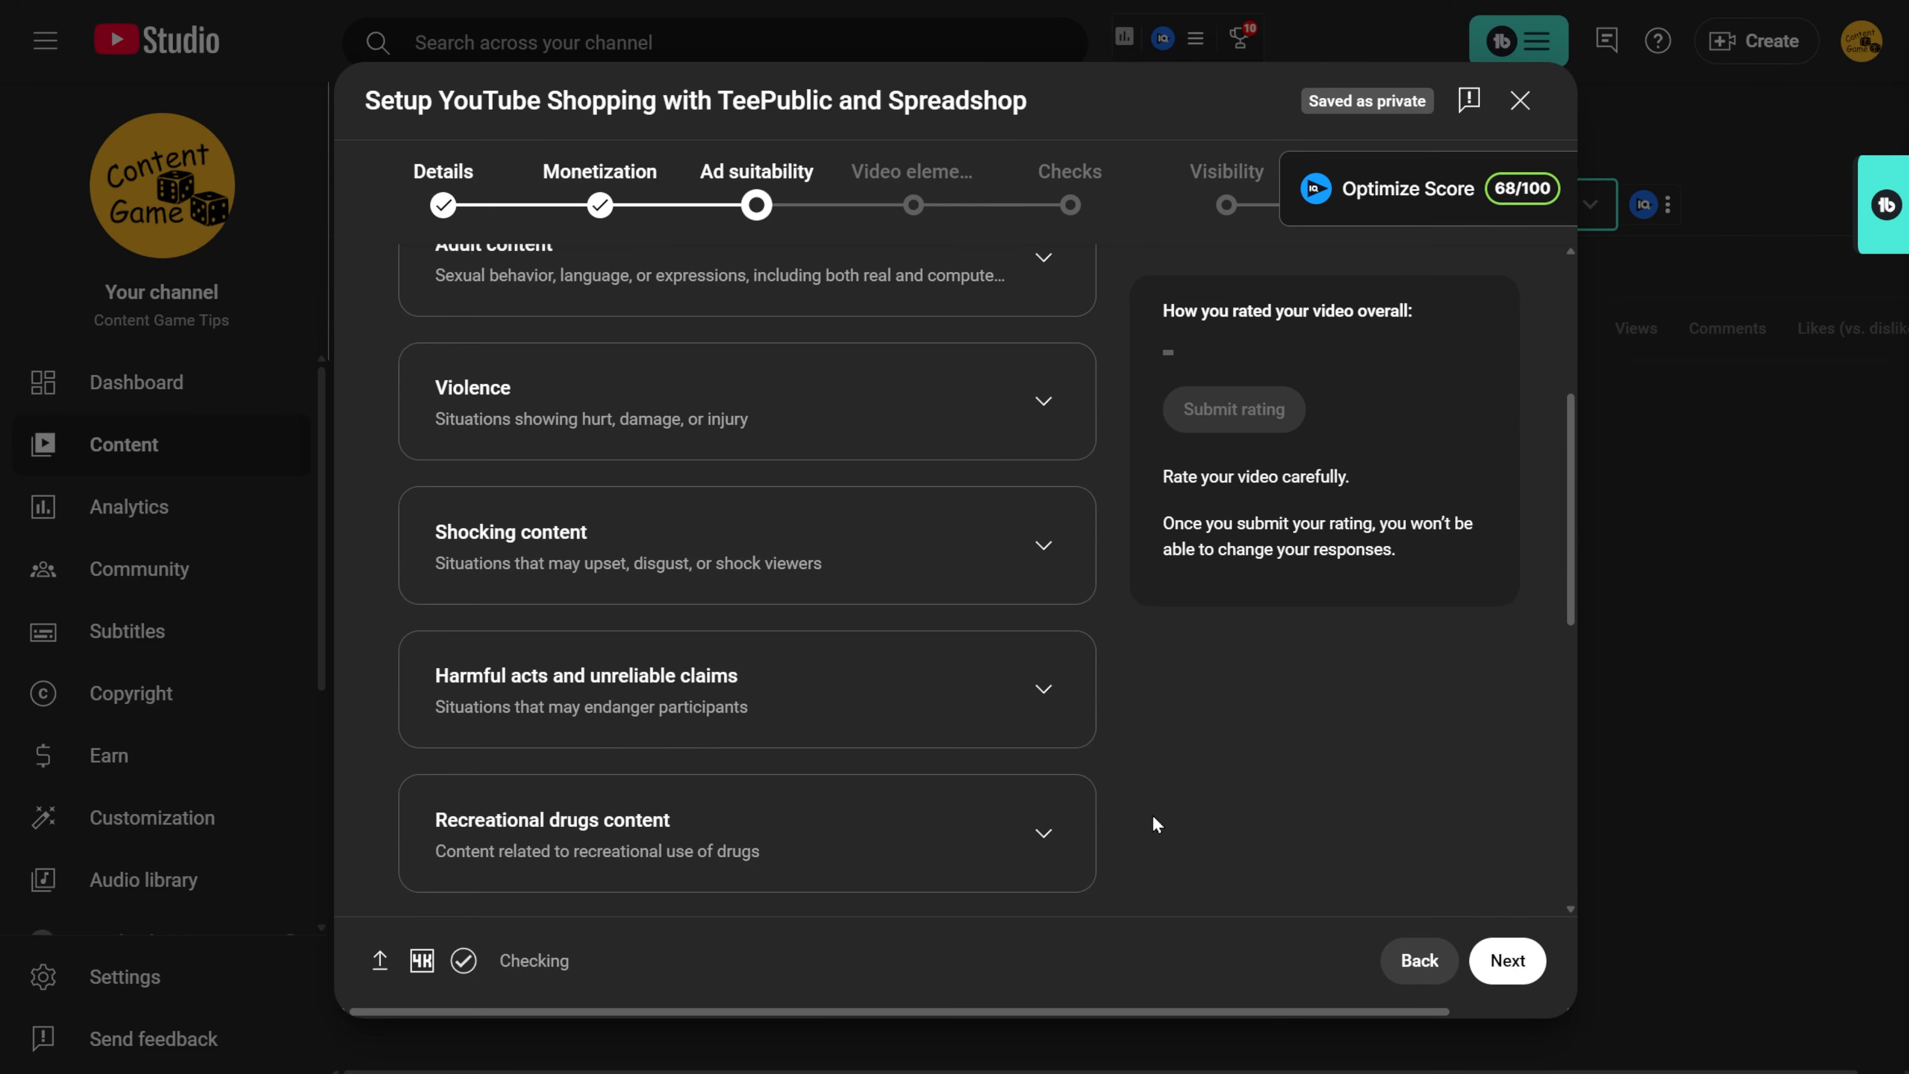
scroll(1156, 825, "down", 2)
scroll(1156, 824, "down", 1)
scroll(1156, 824, "down", 1)
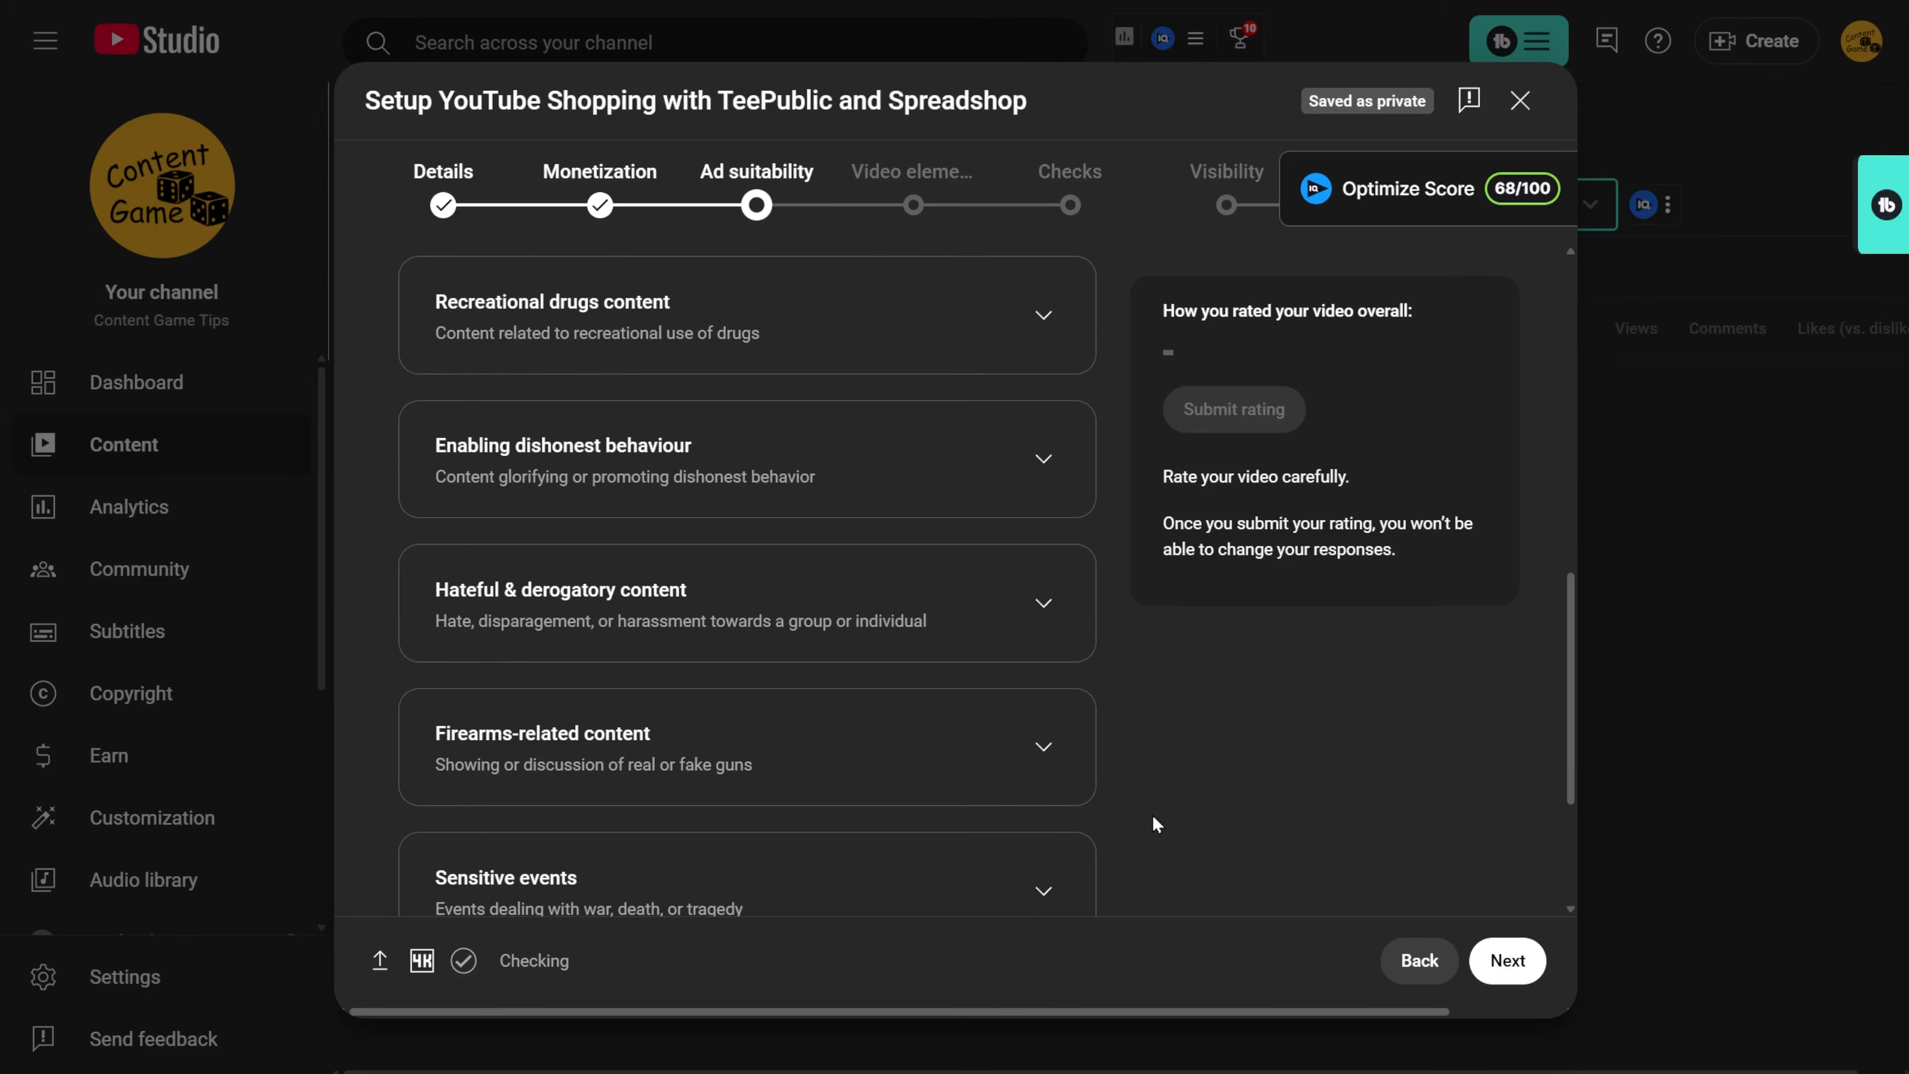
scroll(1154, 823, "down", 2)
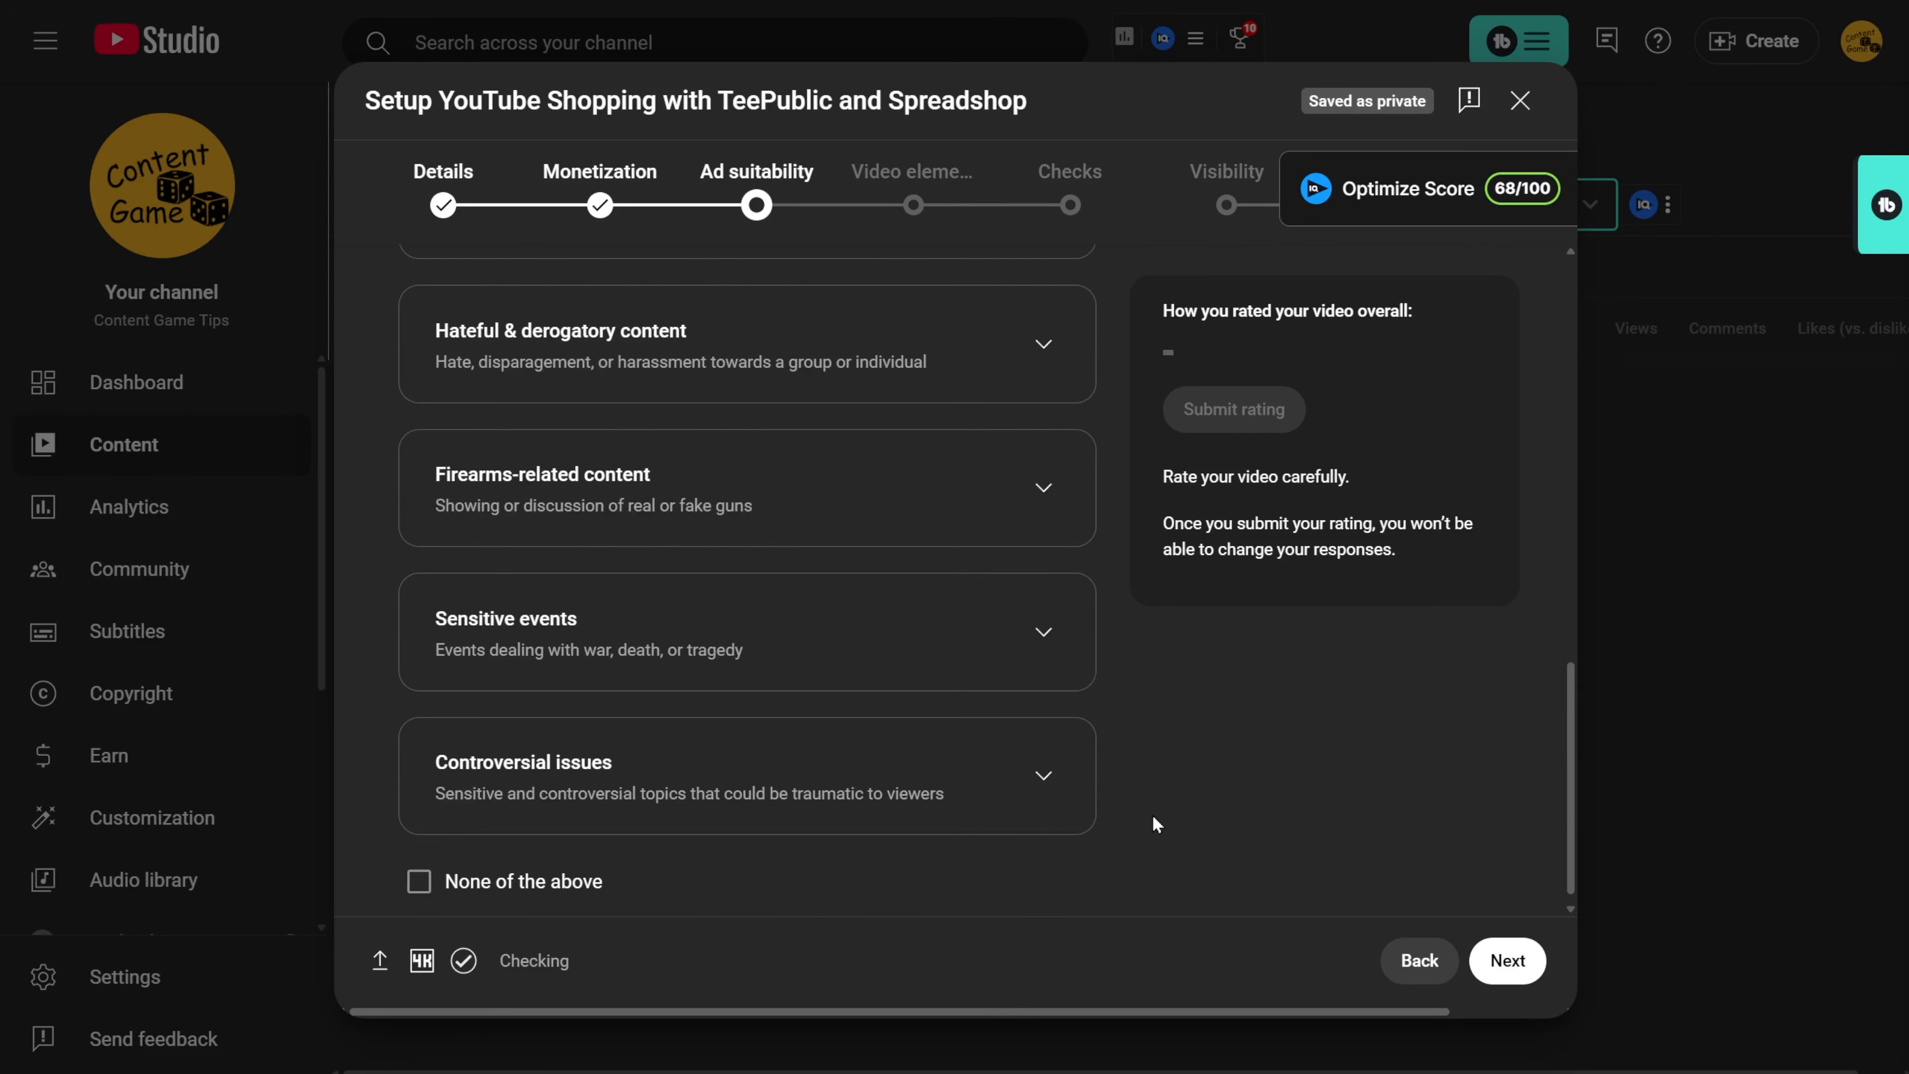
left_click(532, 861)
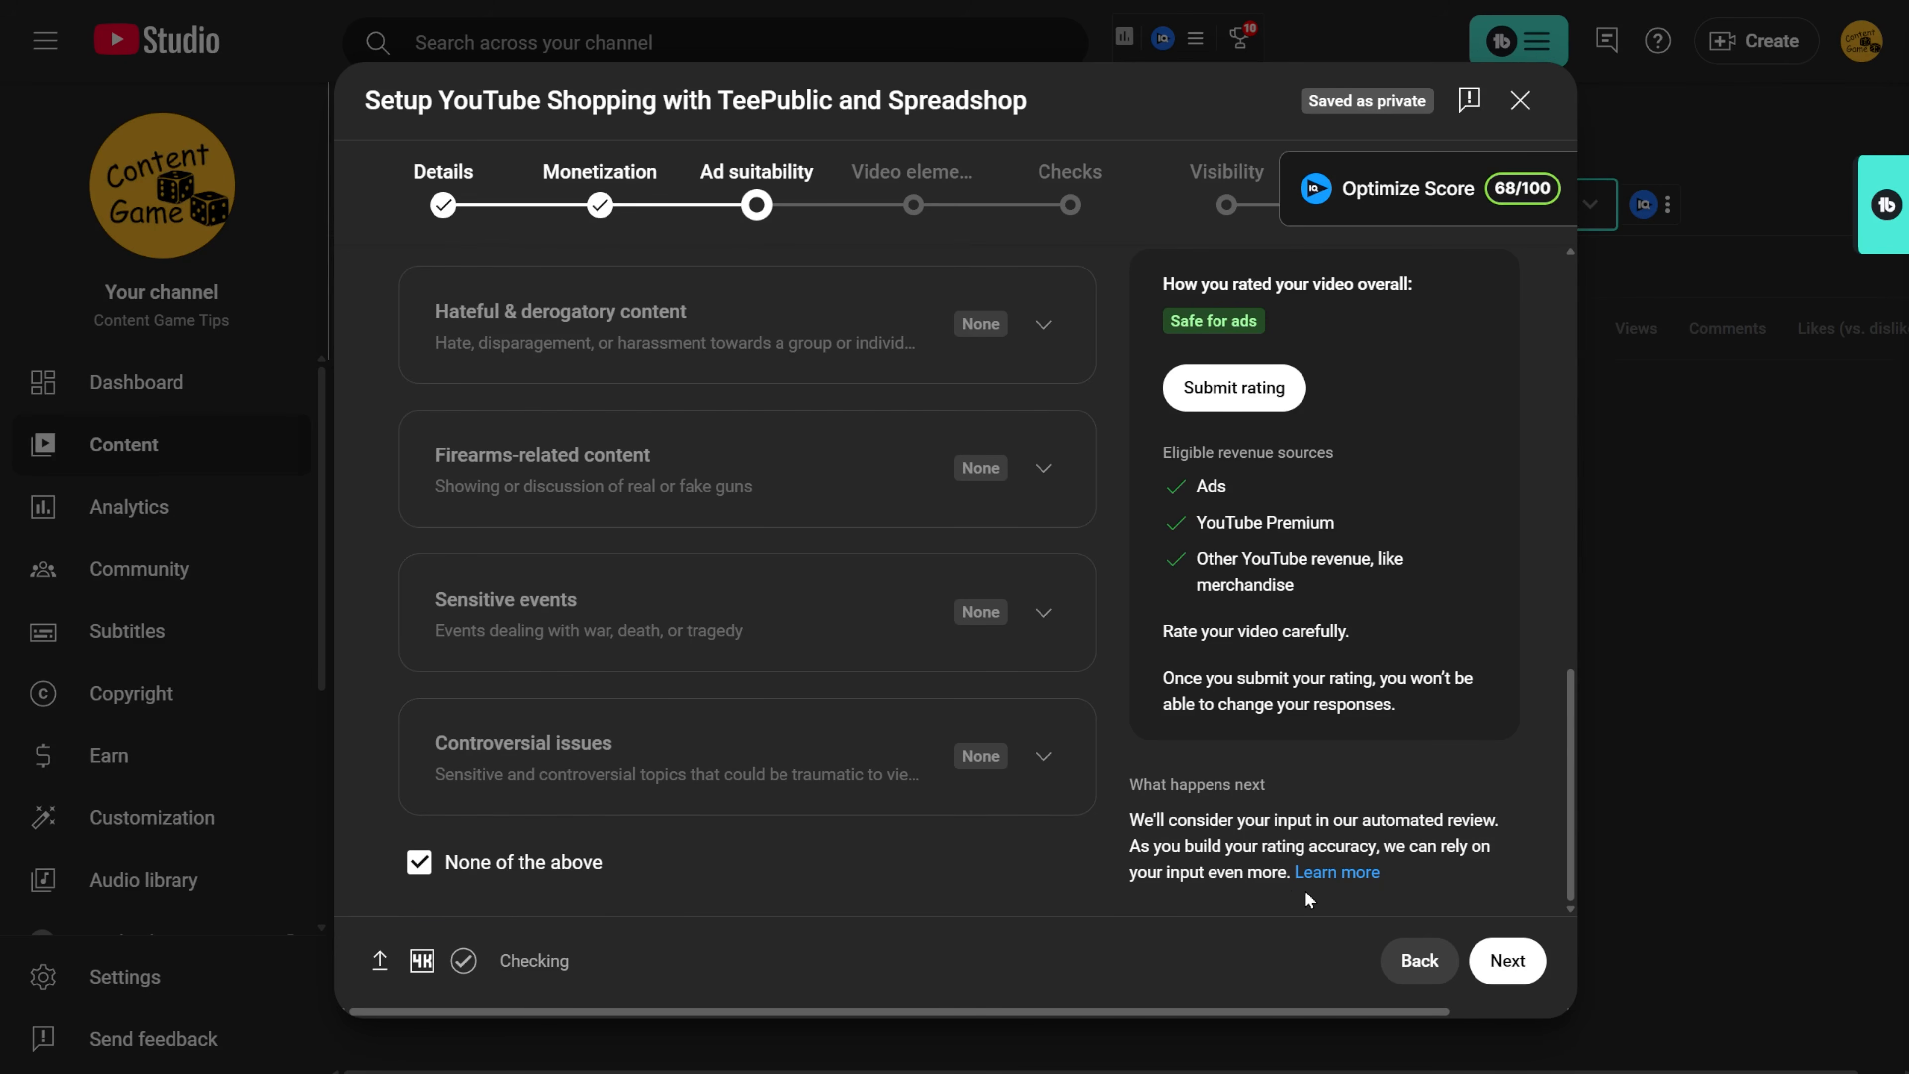
left_click(1229, 404)
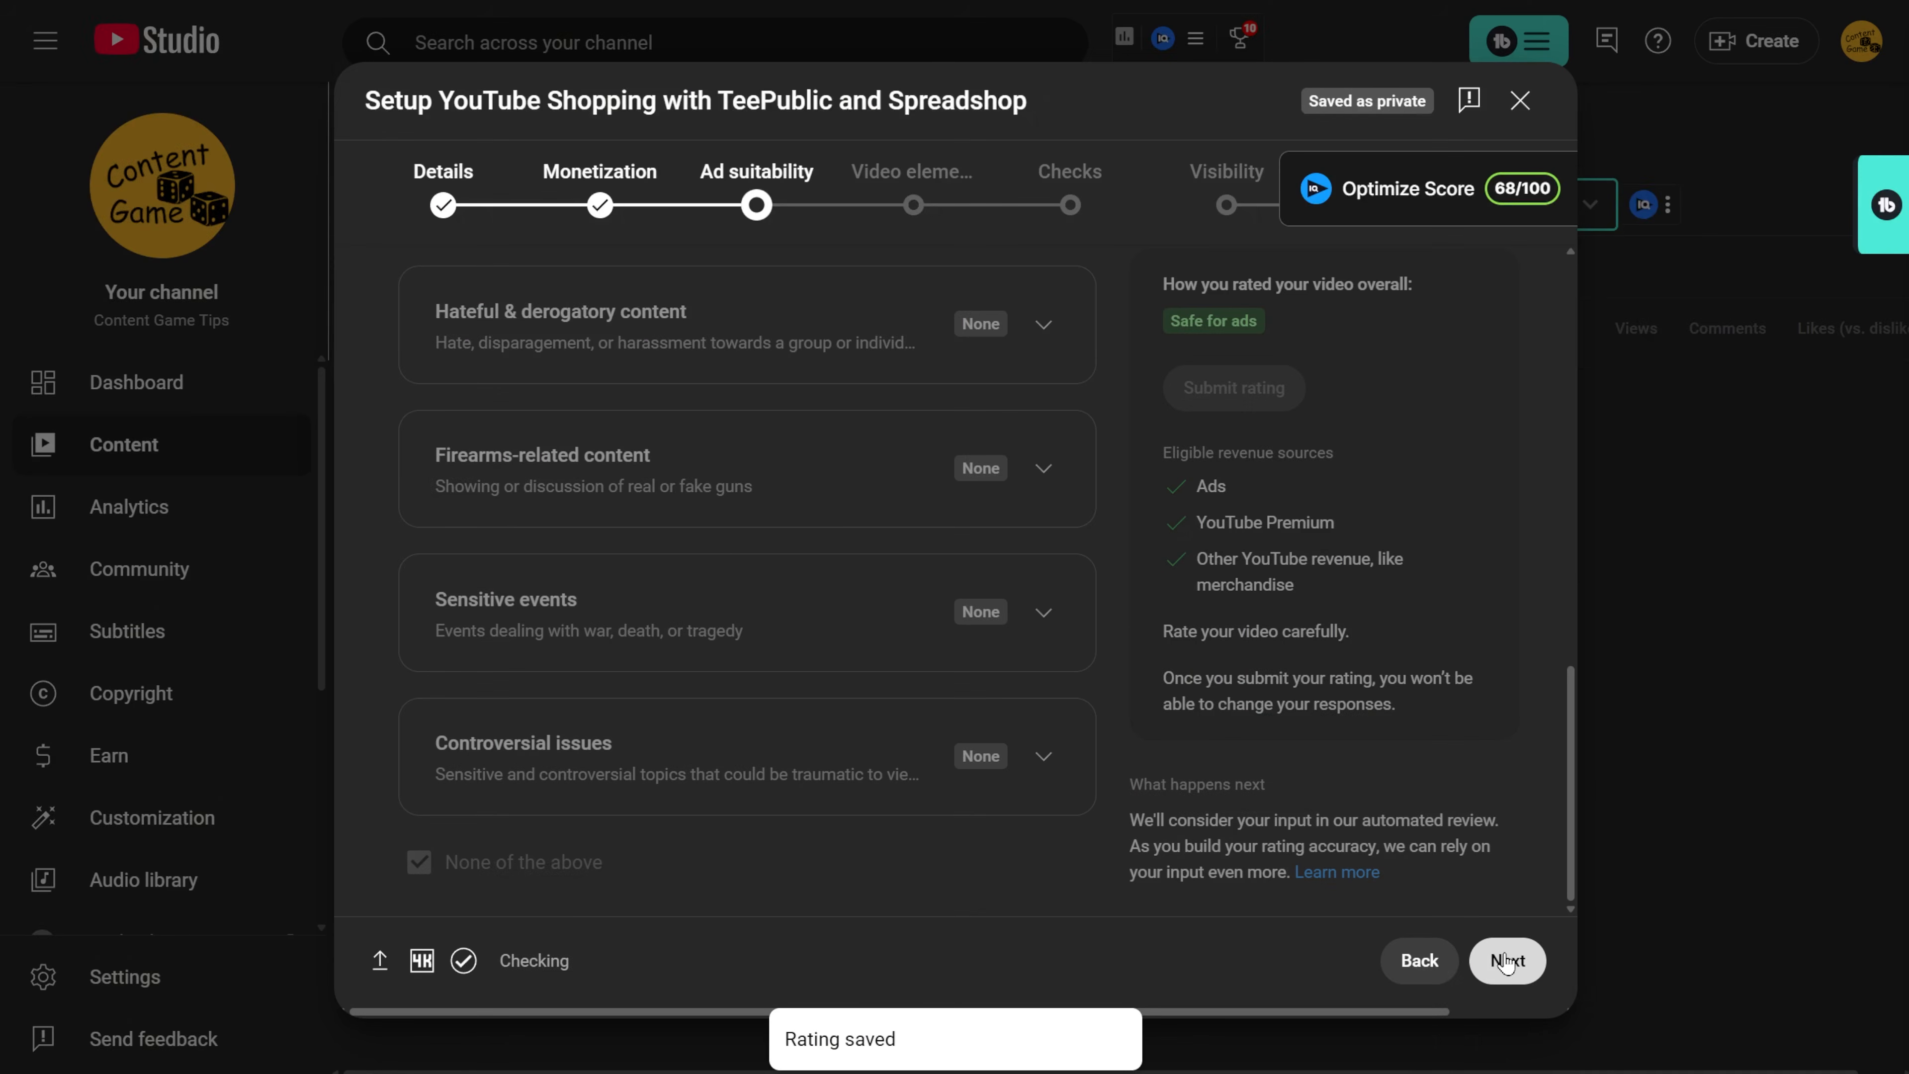
- Proceed to the video elements and open product tagging for the video
left_click(1507, 960)
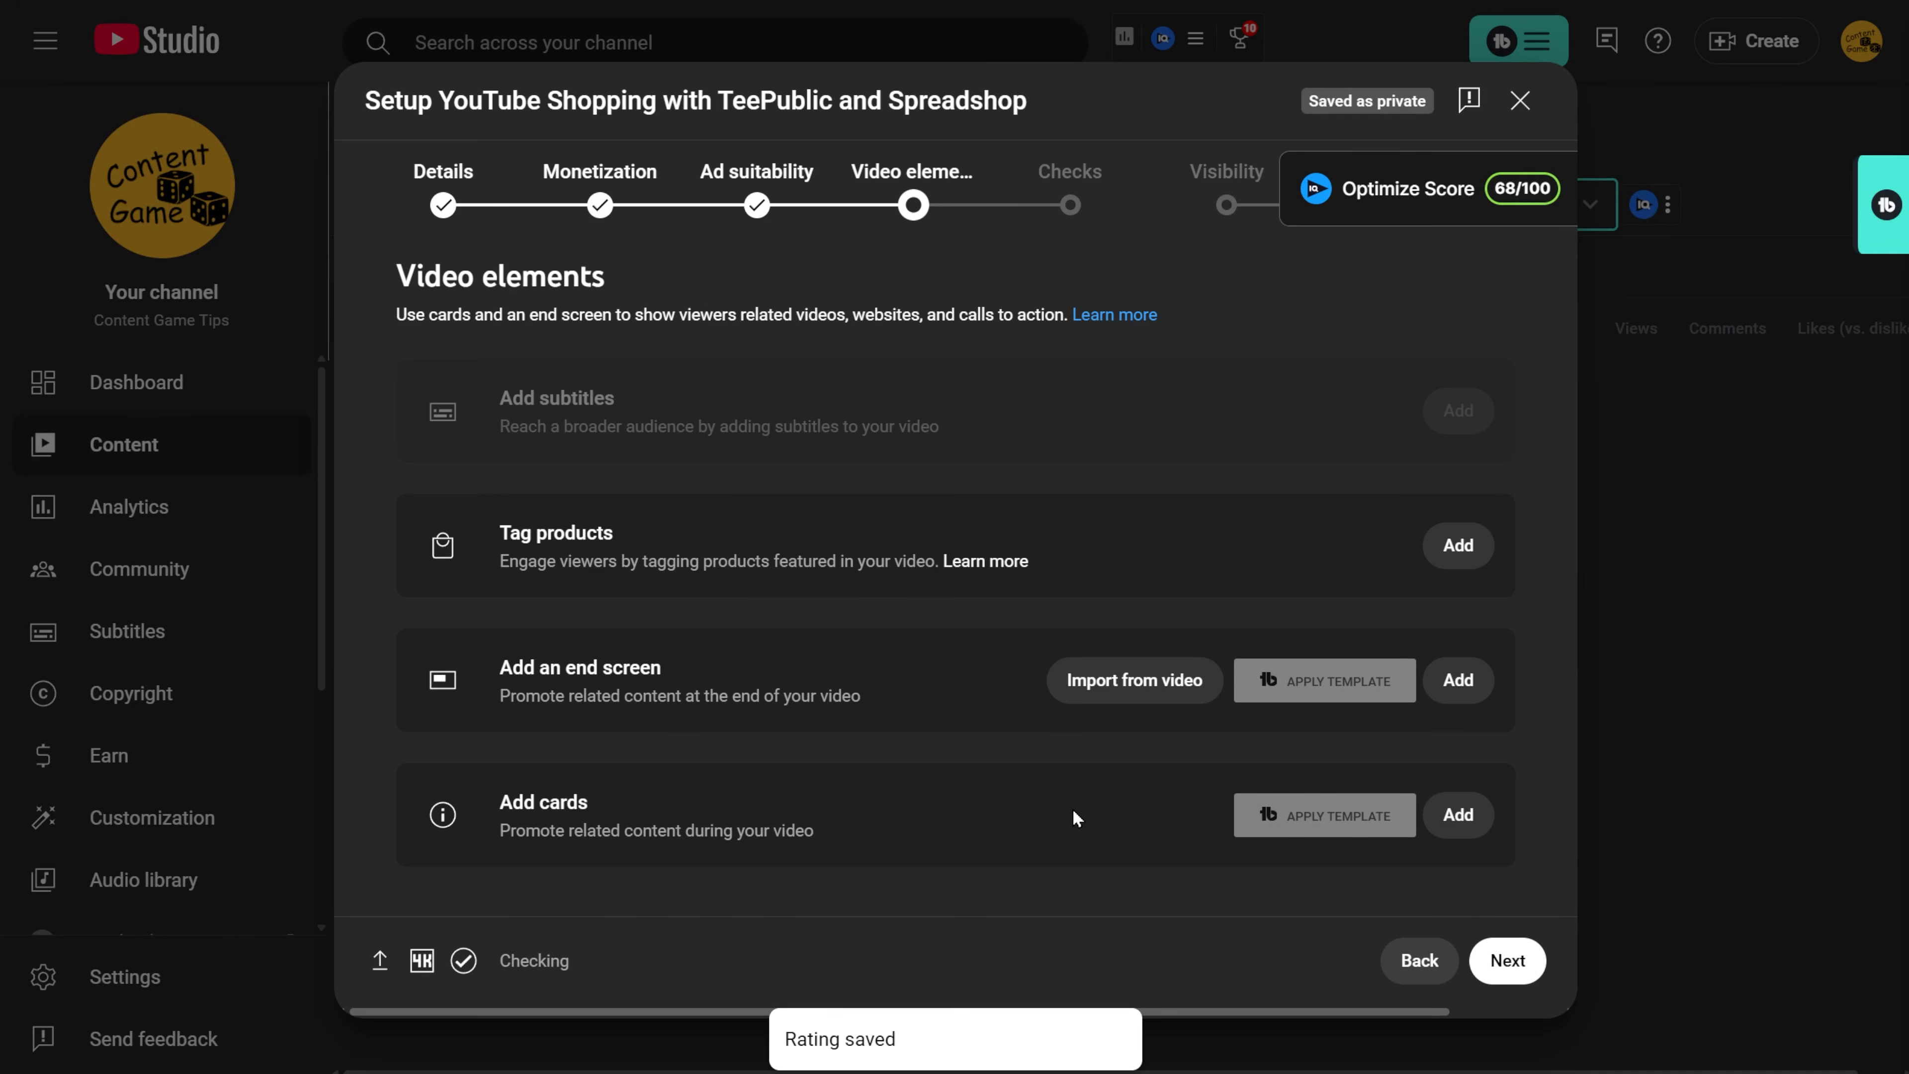
left_click(1456, 546)
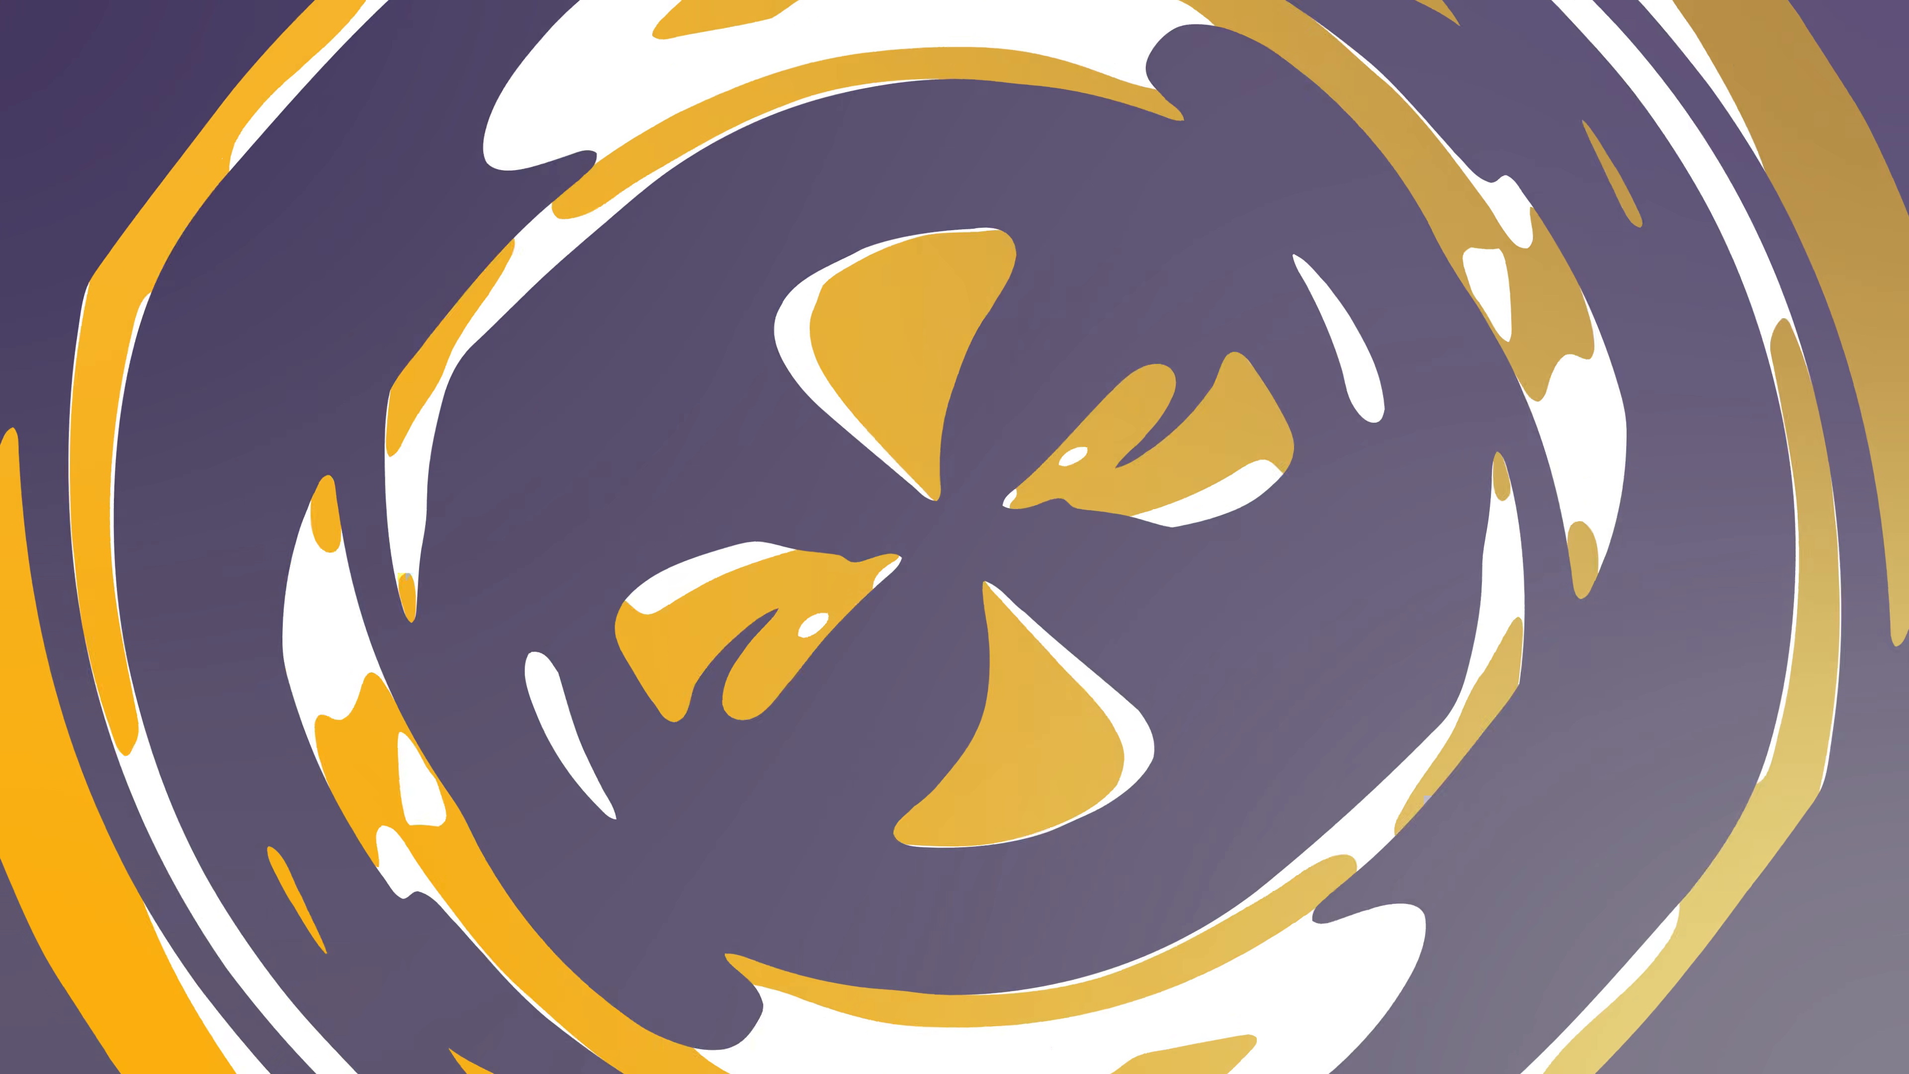
- Set the long course video's schedule to go from members-only to public and open the choice of members who can watch
left_click(1507, 961)
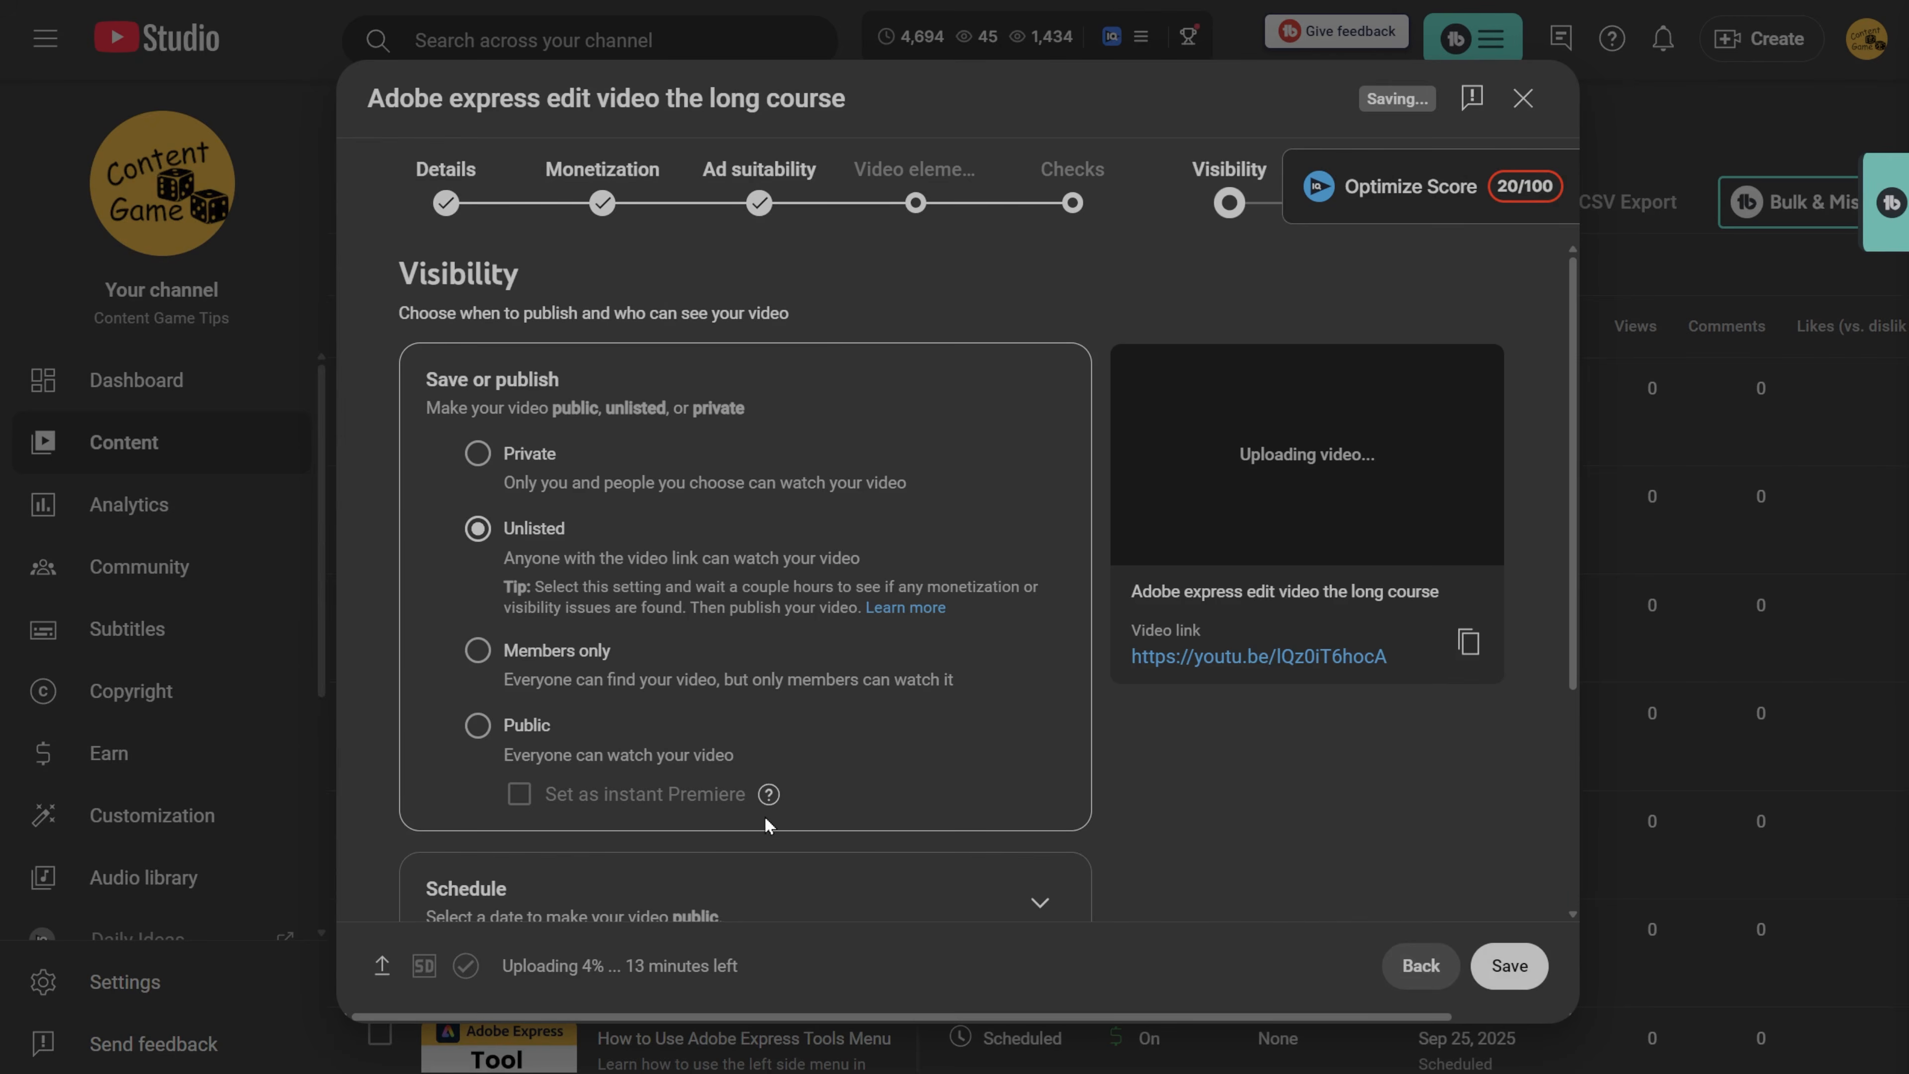
scroll(764, 816, "down", 3)
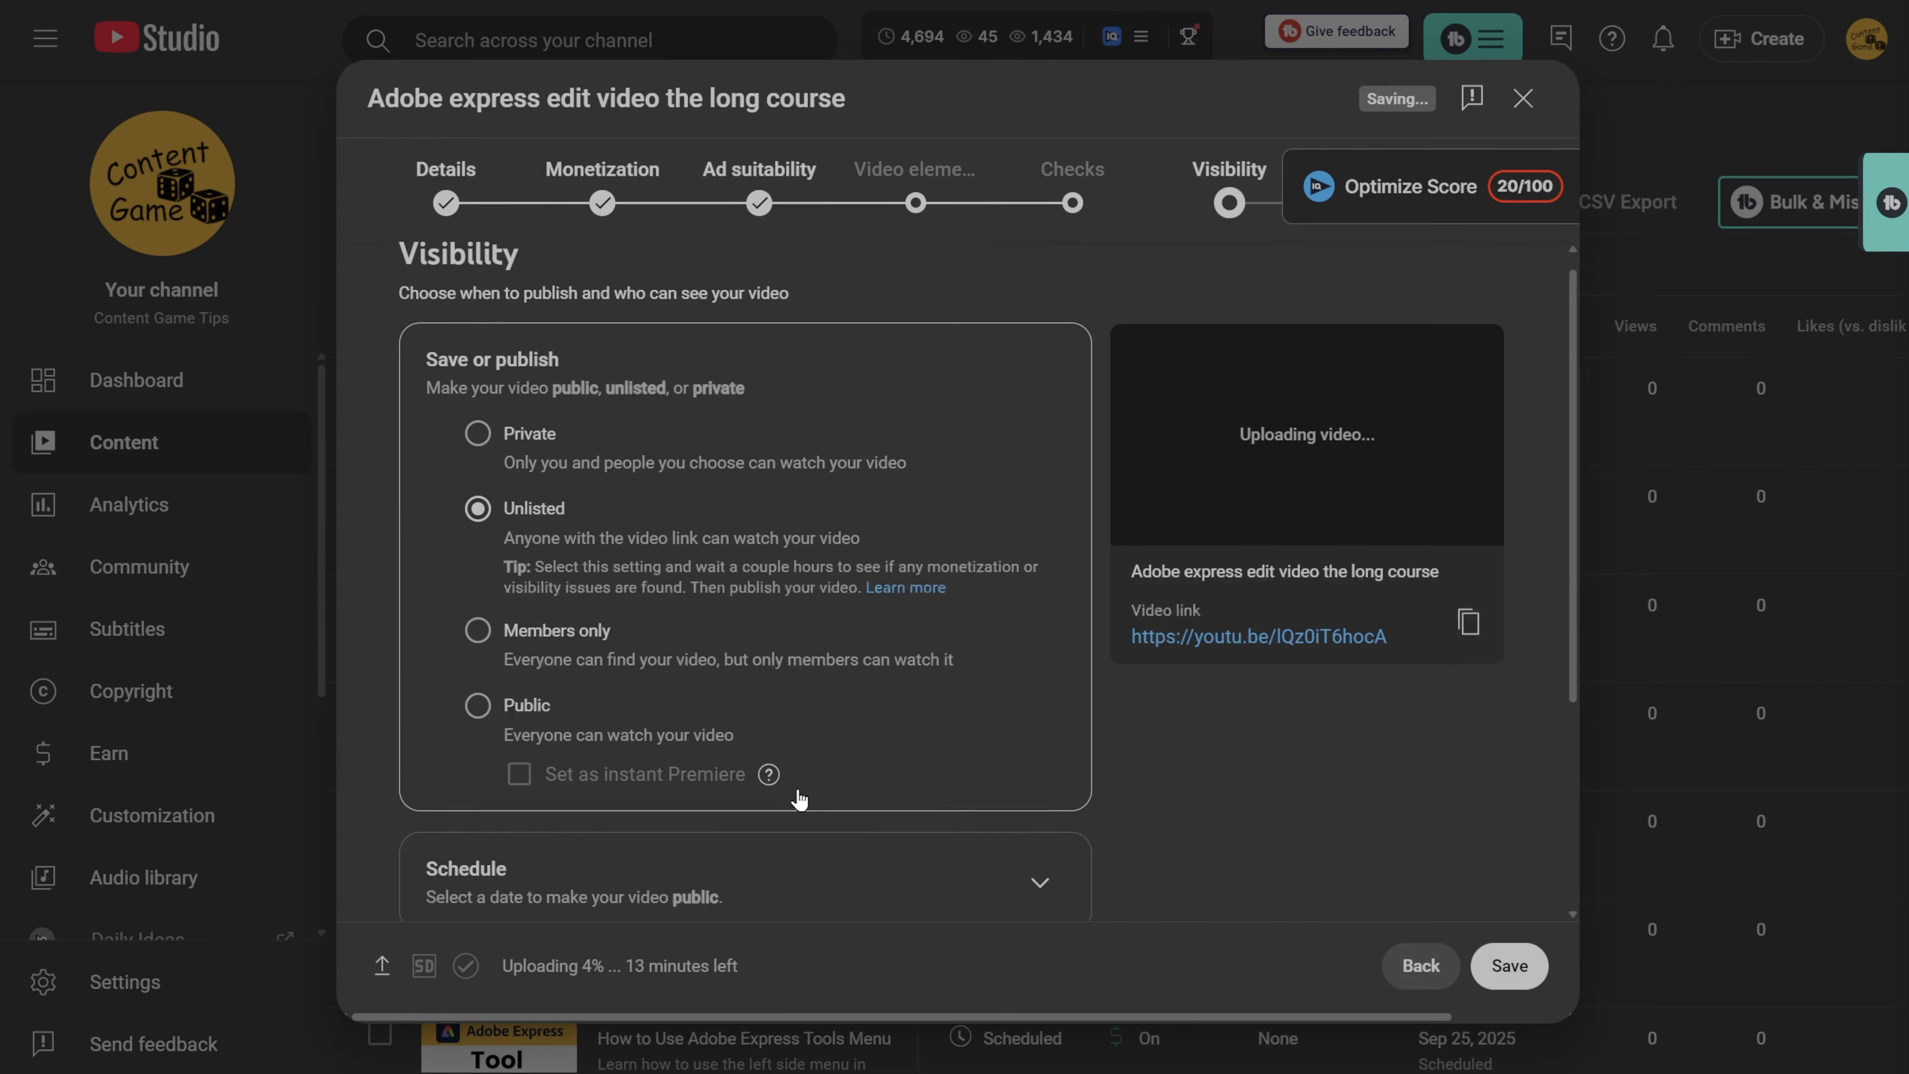
left_click(505, 676)
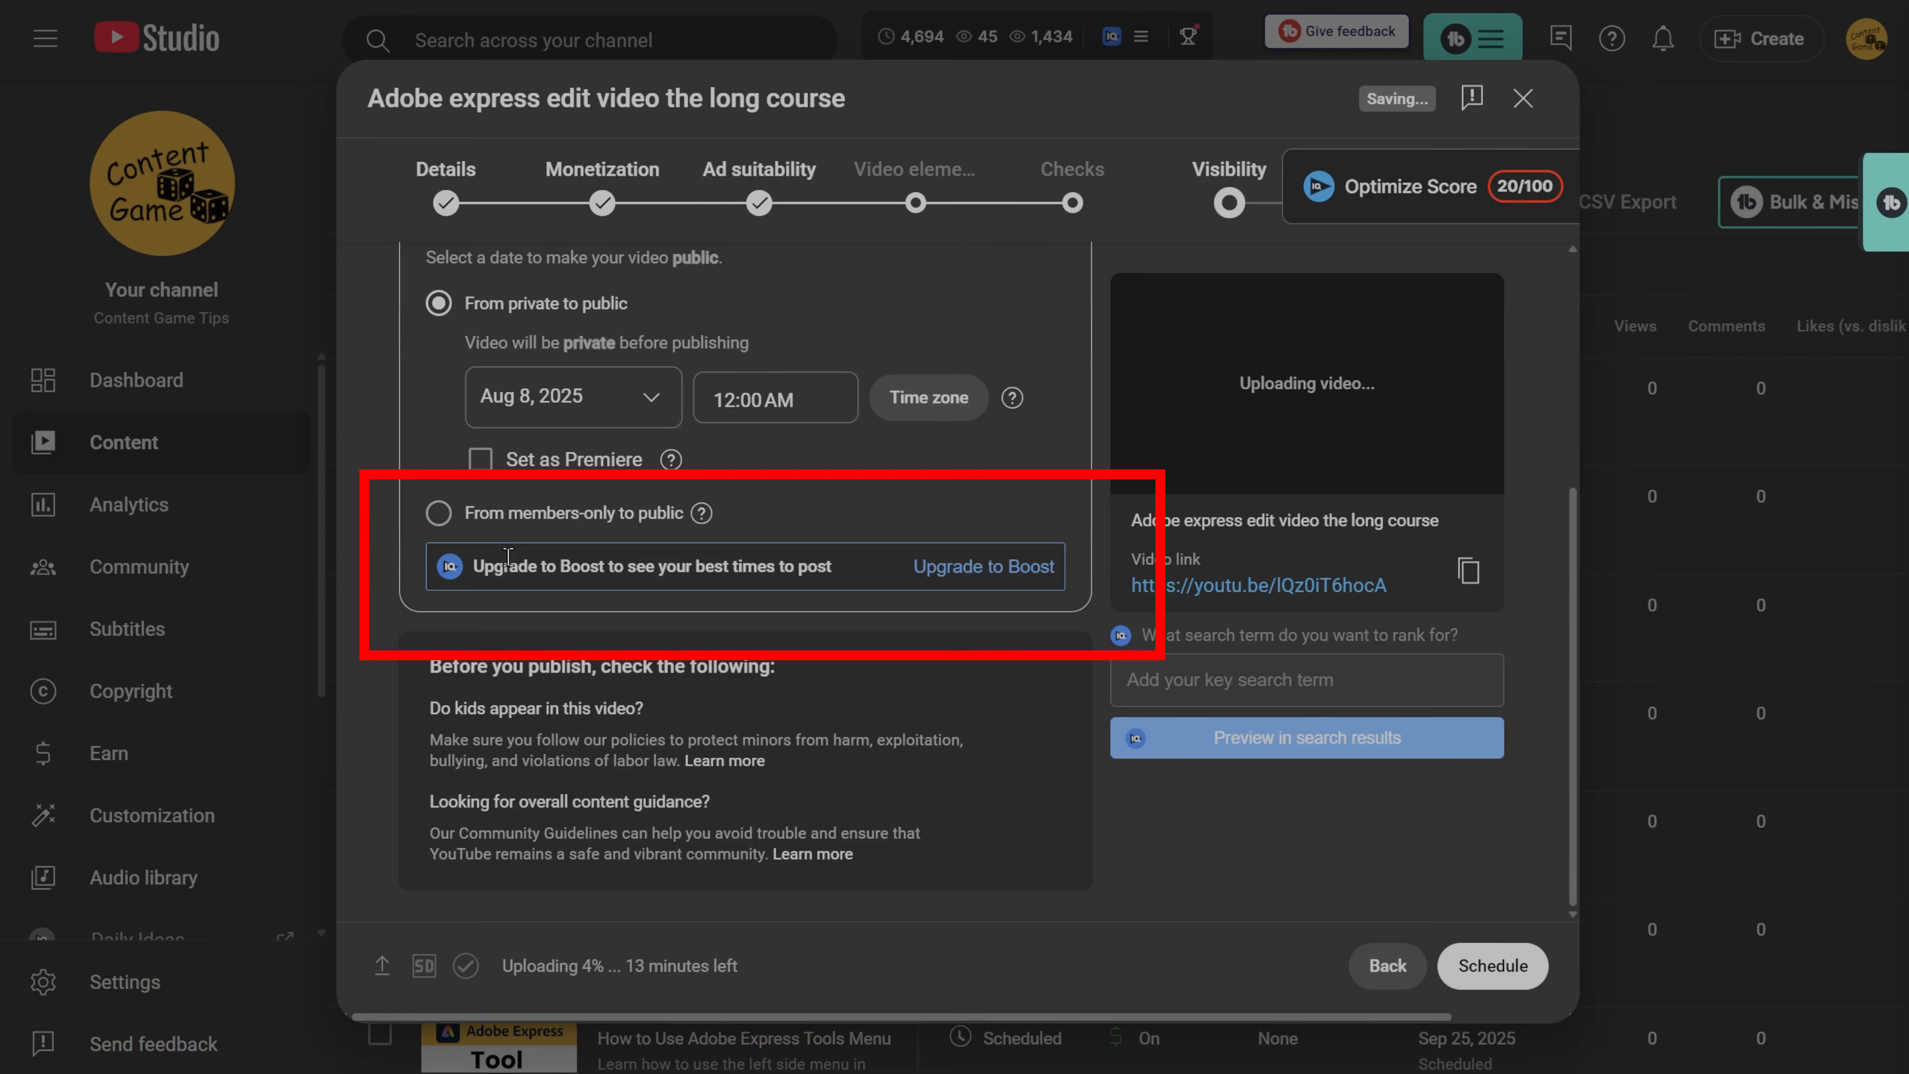
left_click(505, 517)
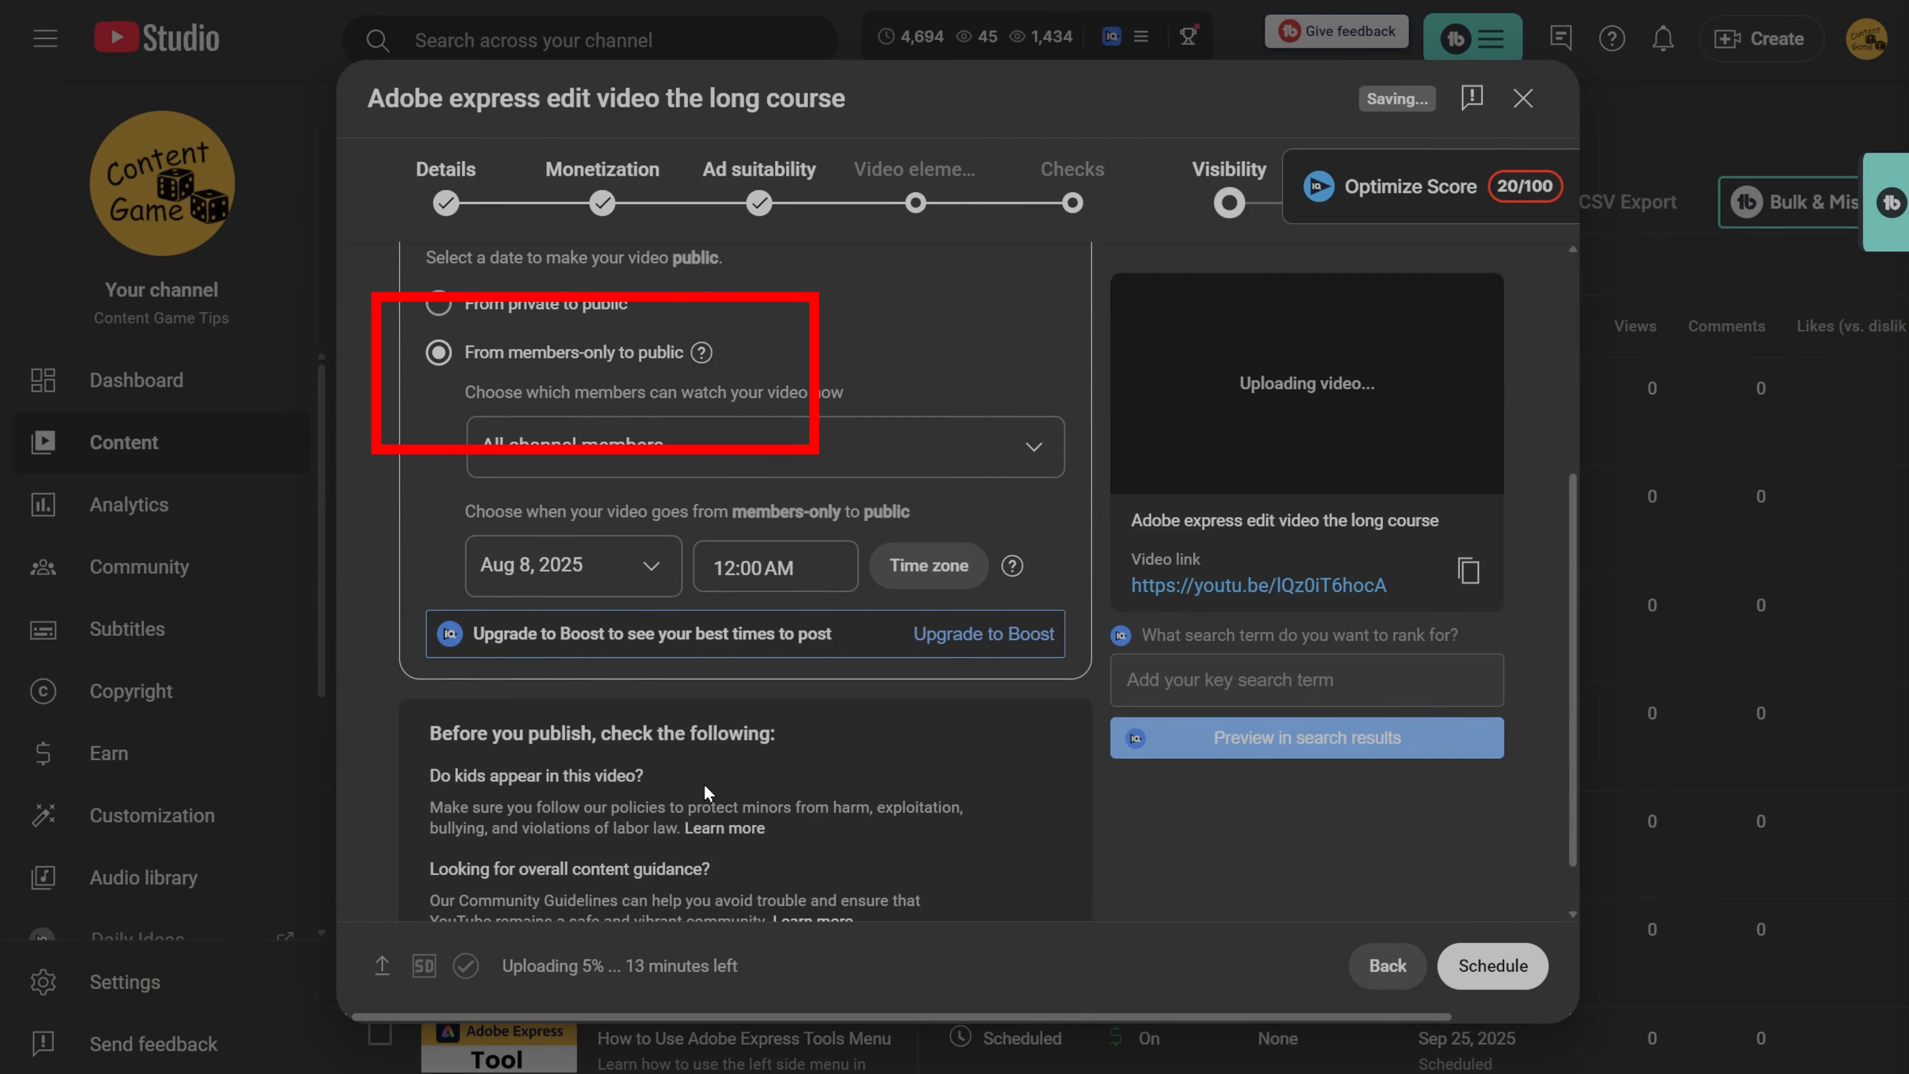
left_click(746, 448)
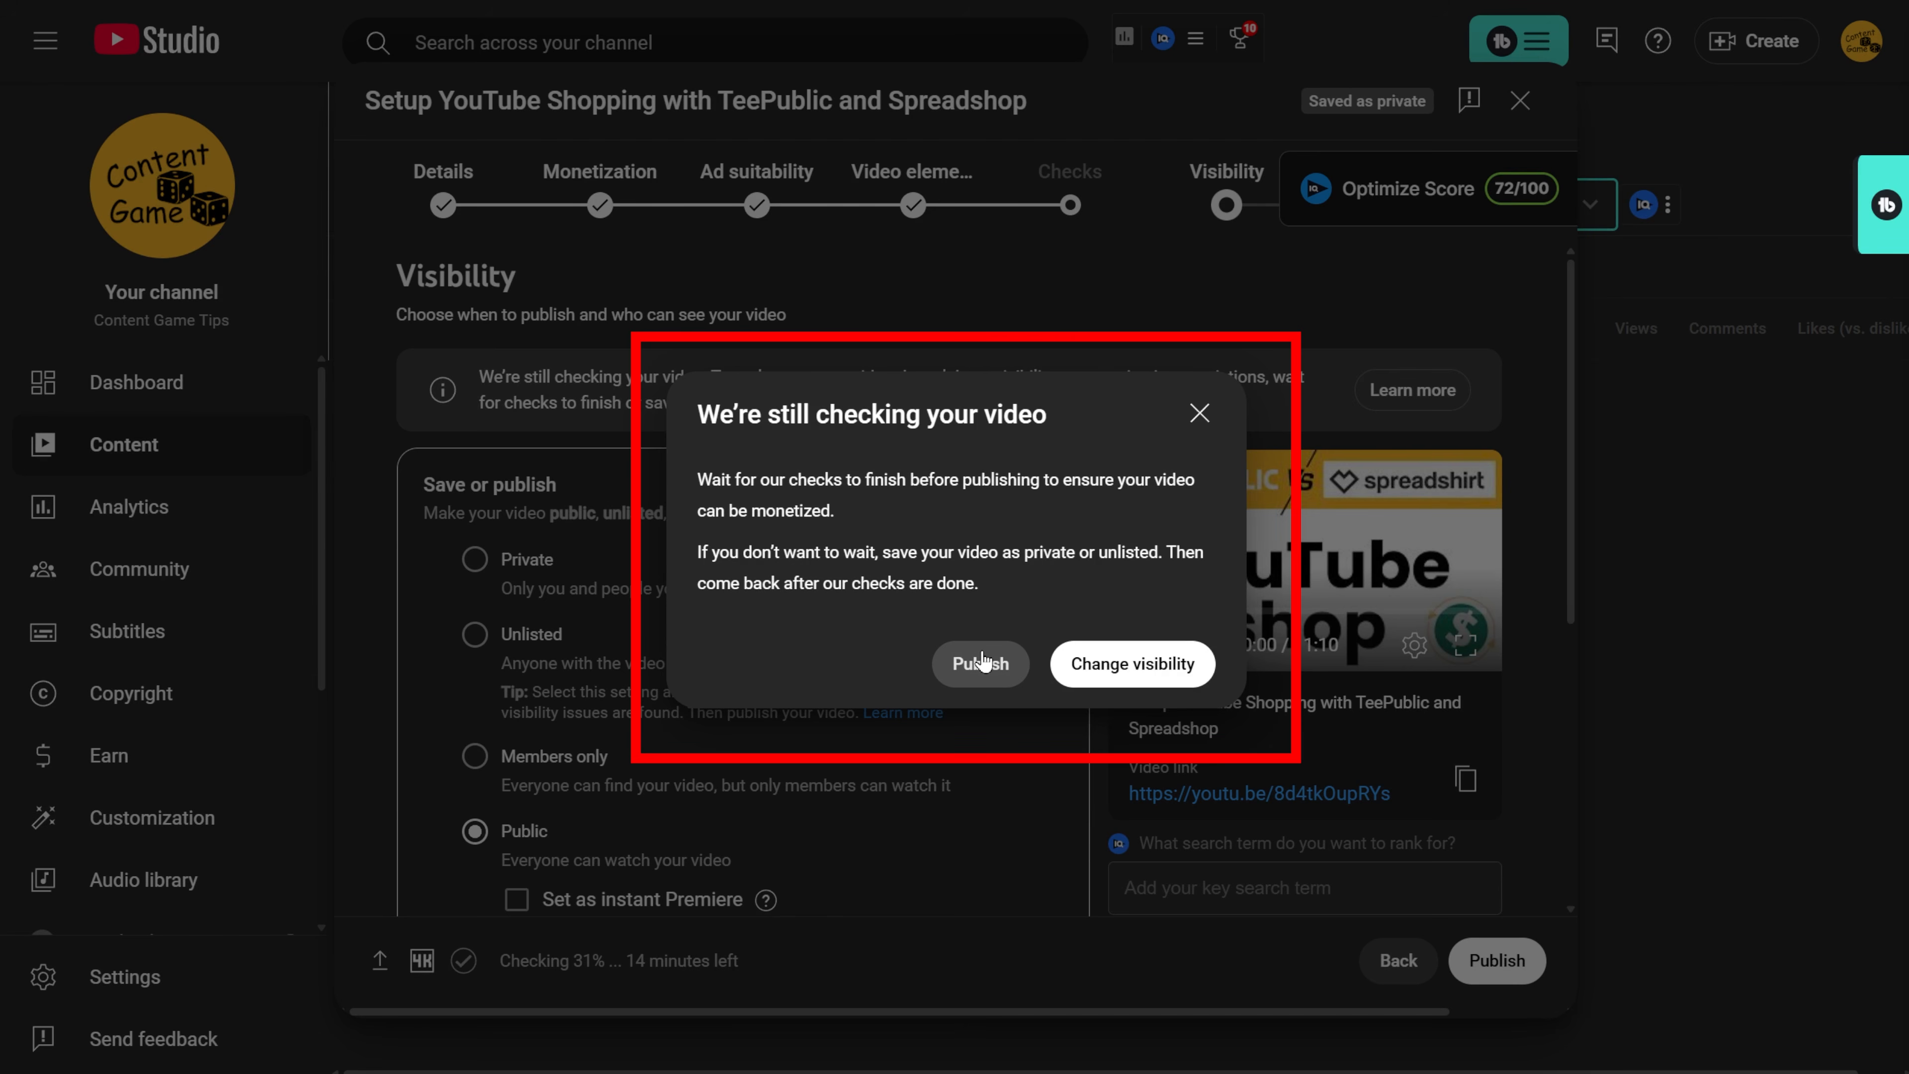
- Publish the YouTube Shopping video without waiting for the checks and view its restriction details in the channel content list
left_click(980, 662)
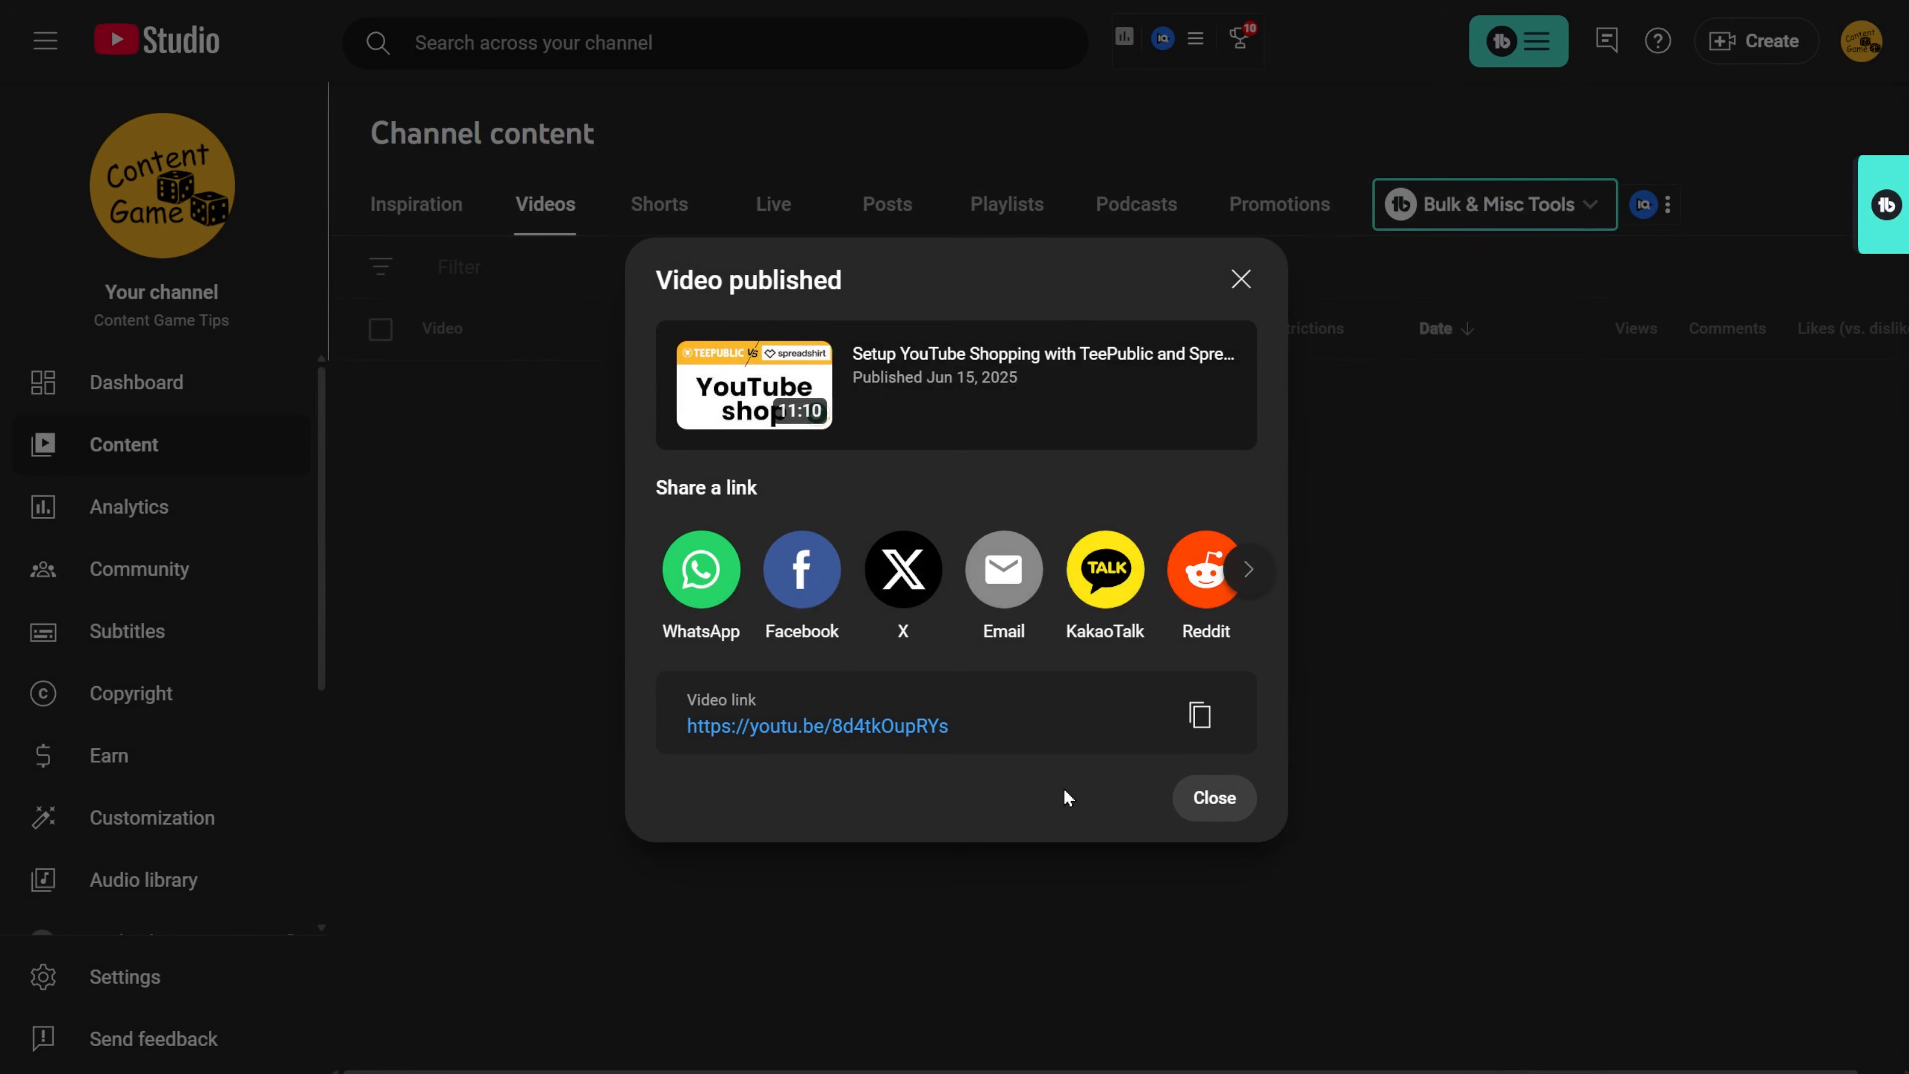
left_click(1214, 798)
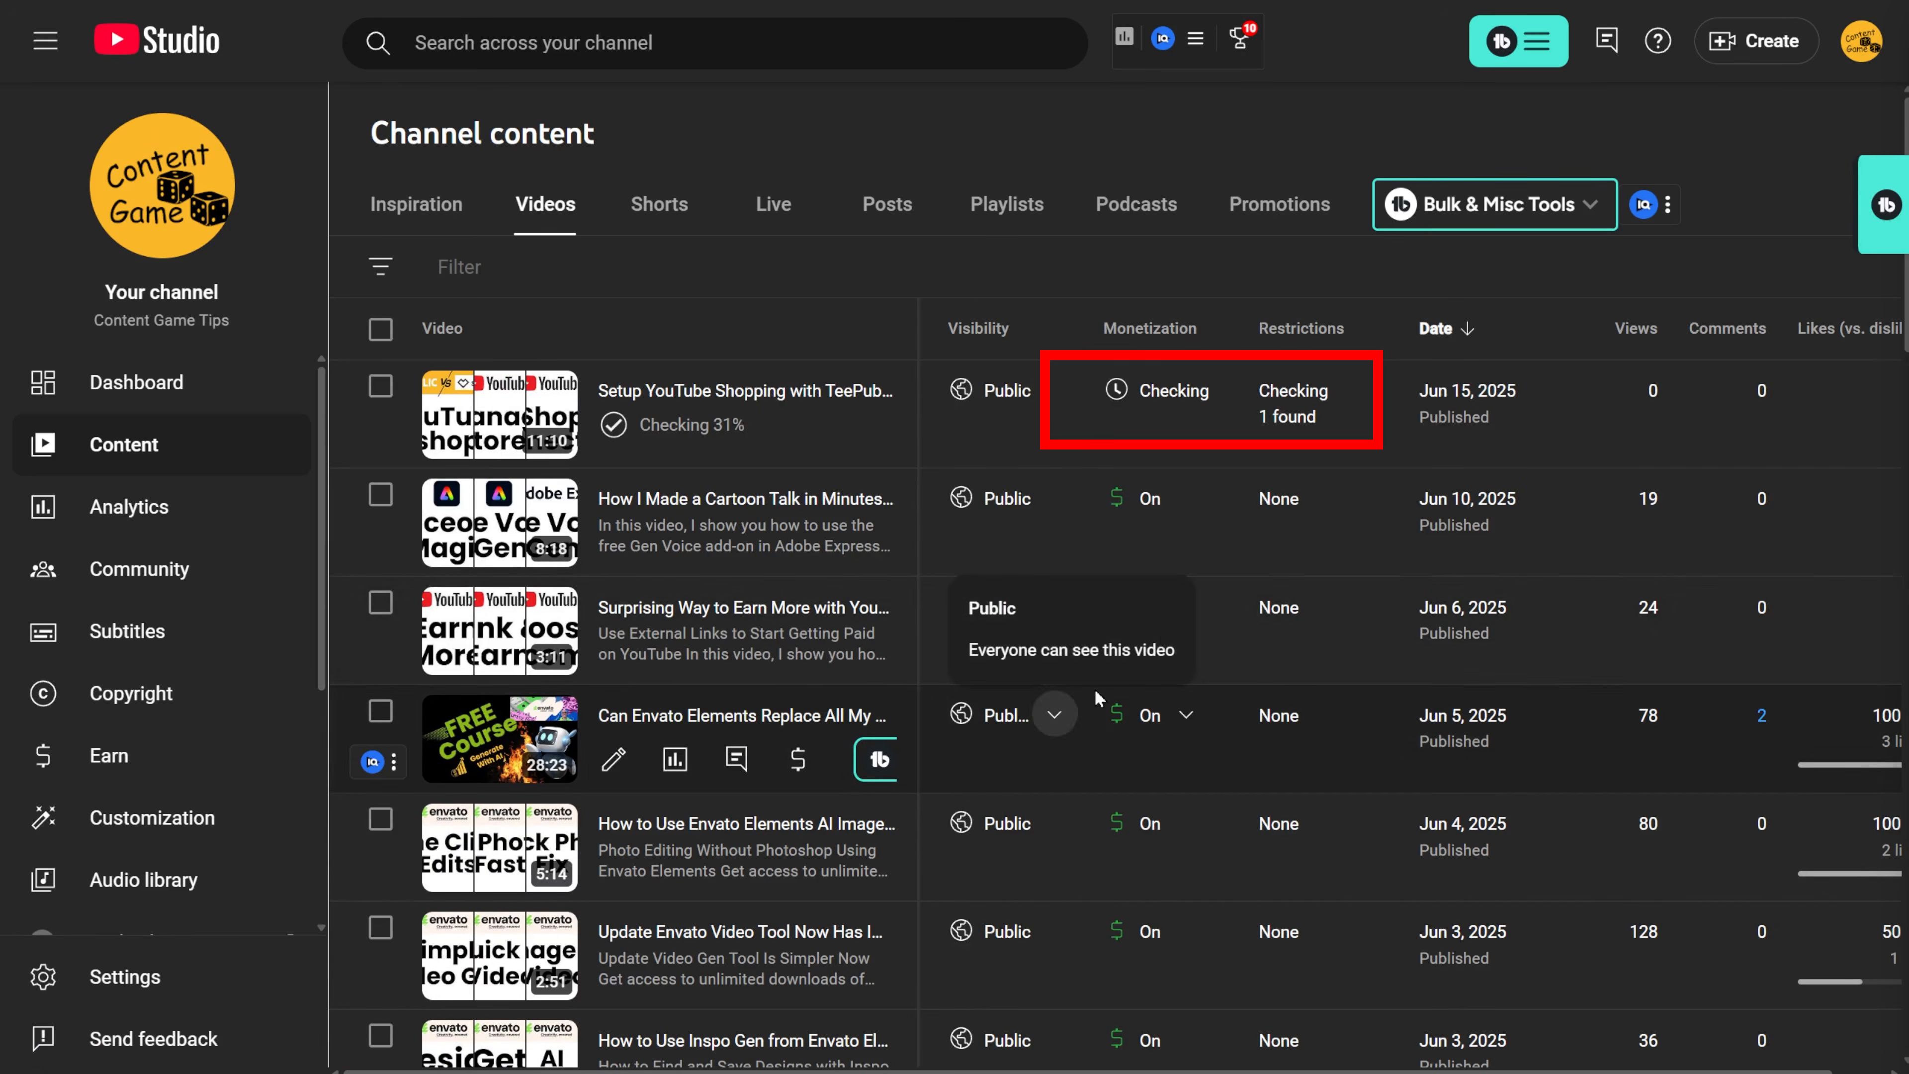
mouse_move(1283, 426)
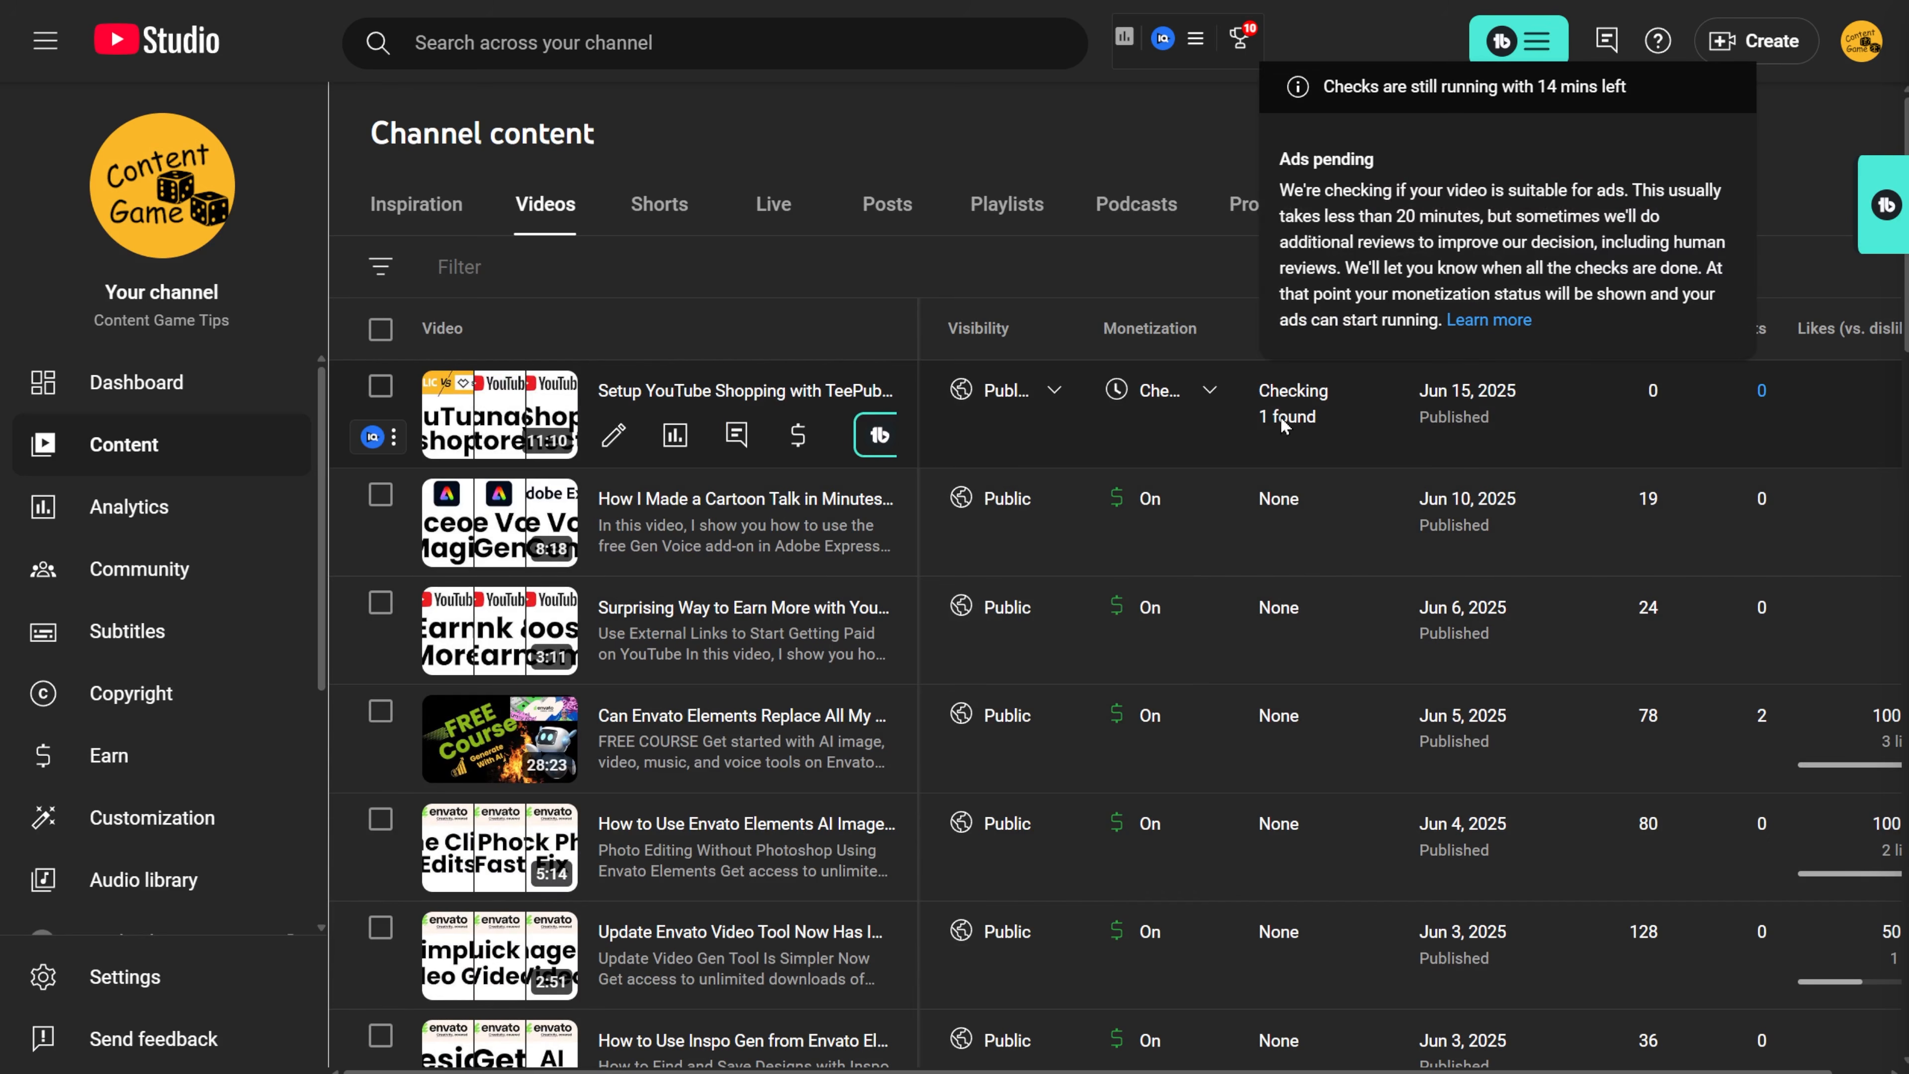